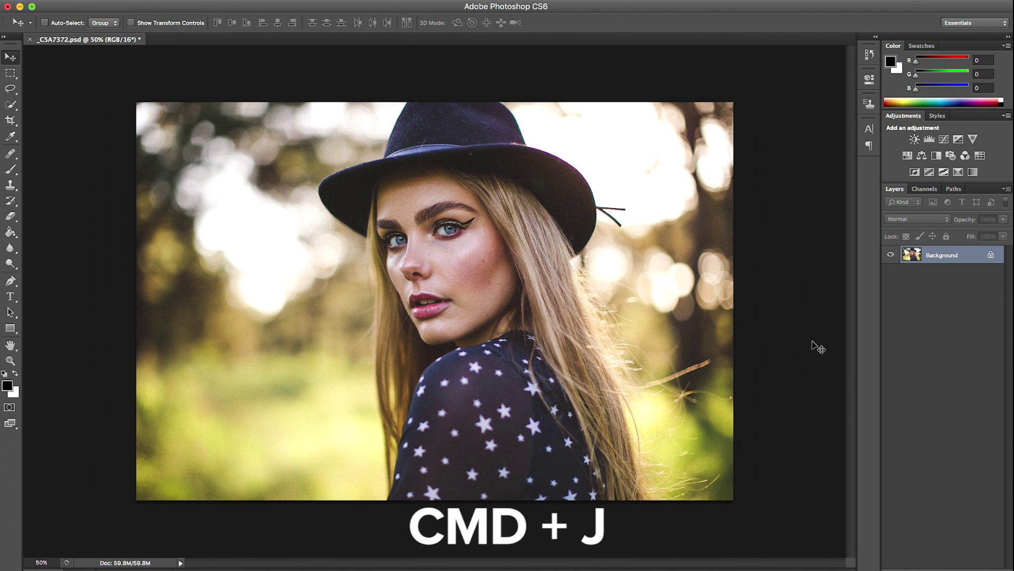
Duplicate the background twice, hide the top copy, and rename Layer 1 'Low Frequency'.
key("super+j")
key("super+j")
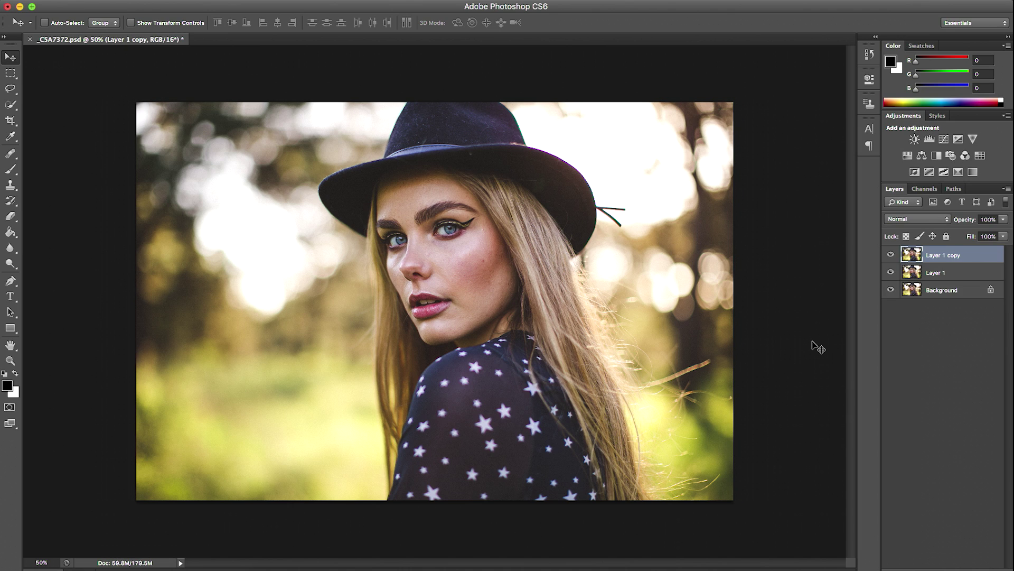
left_click(891, 256)
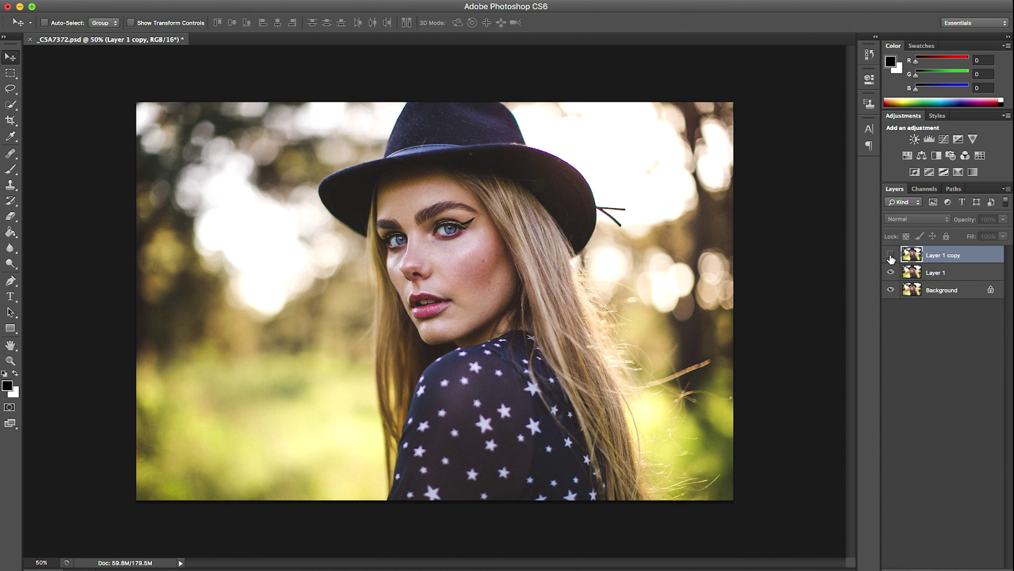
left_click(953, 275)
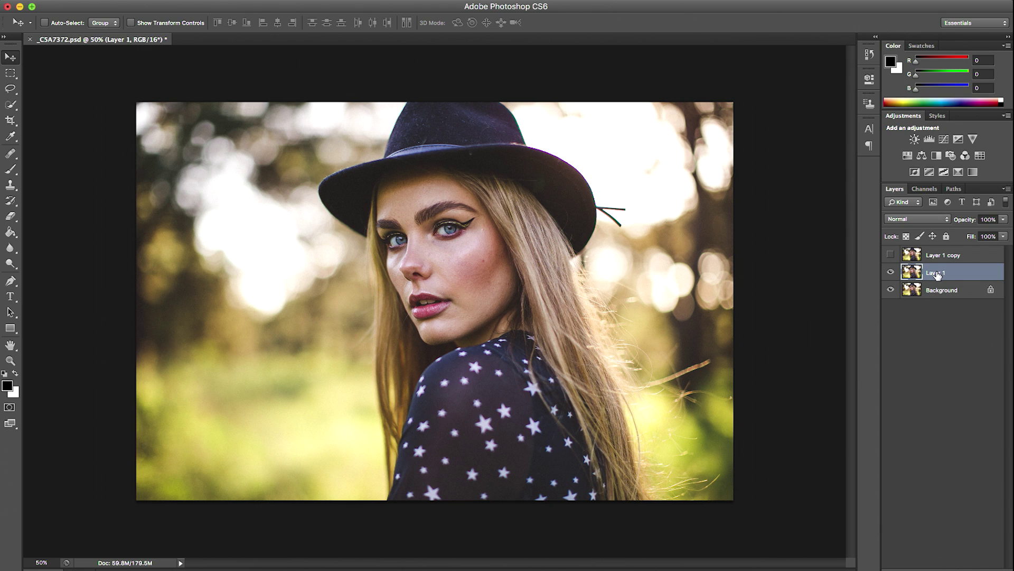
double_click(930, 272)
type("Low Frequency")
key("Return")
Rename the hidden top copy 'High Frequency' and reselect Low Frequency.
left_click(939, 258)
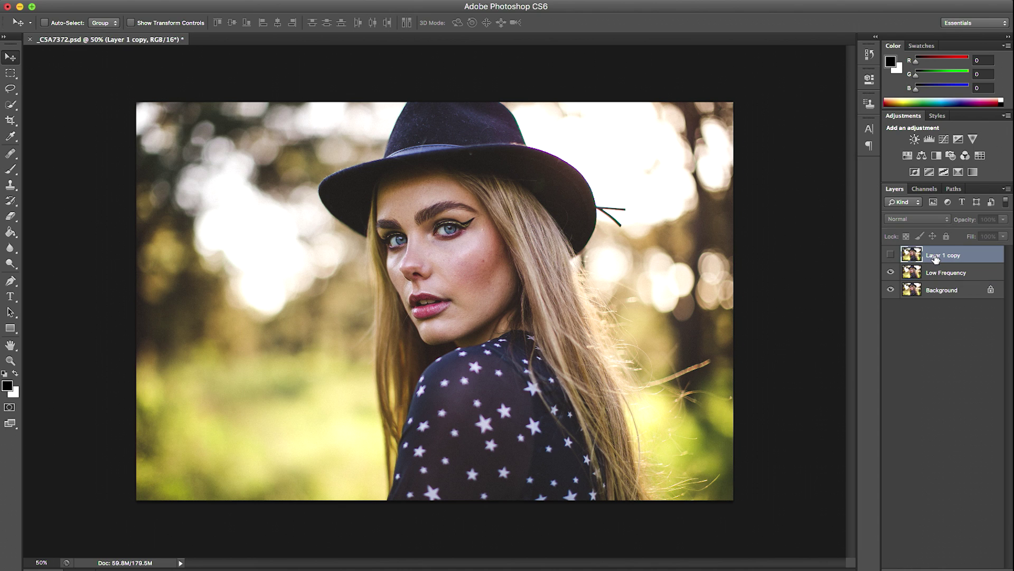
double_click(933, 256)
type("High Frequency")
key("Return")
left_click(960, 274)
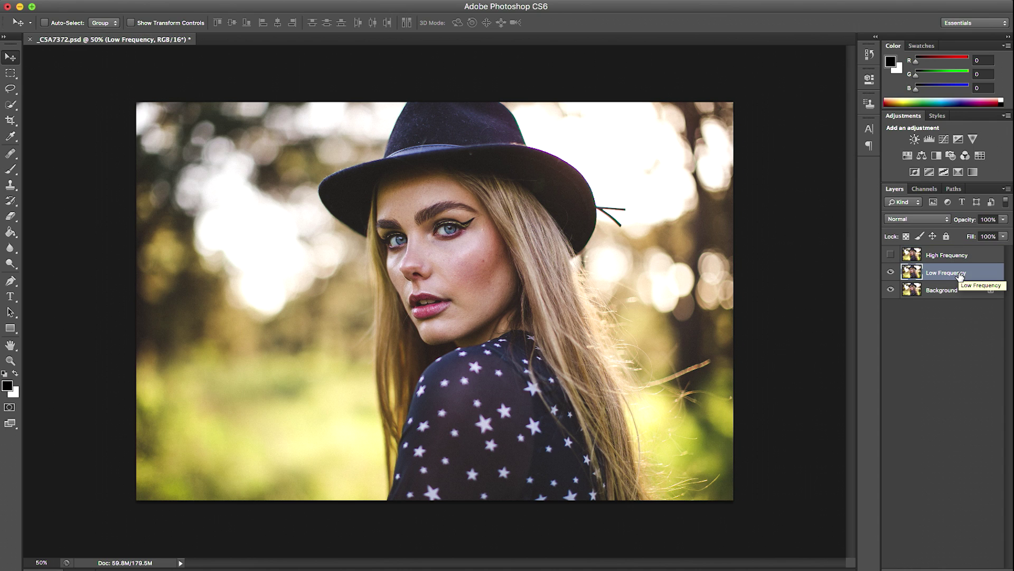
Set a Gaussian Blur radius of 5.0 on Low Frequency and toggle Preview to compare.
left_click(280, 1)
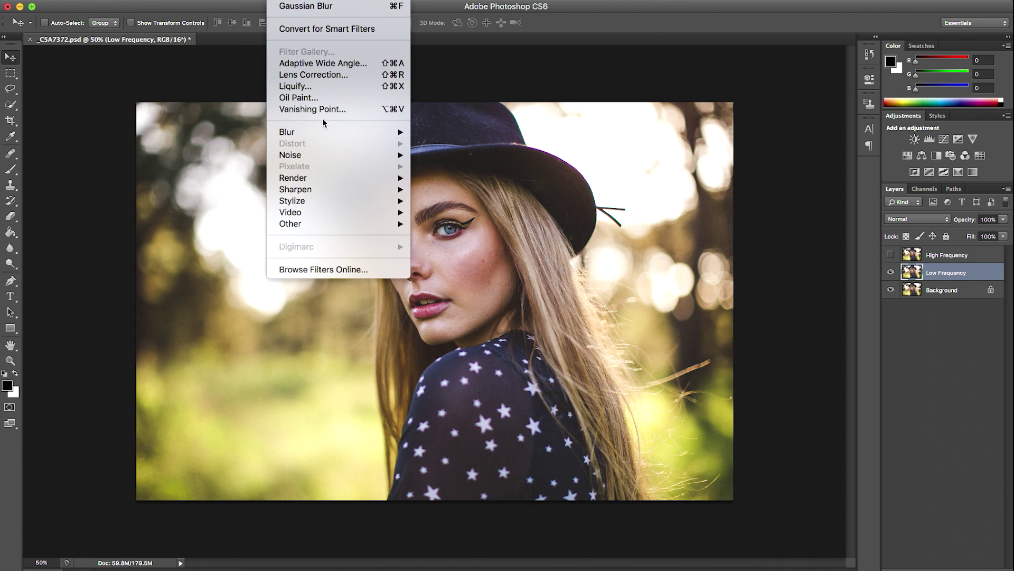
mouse_move(346, 133)
left_click(452, 224)
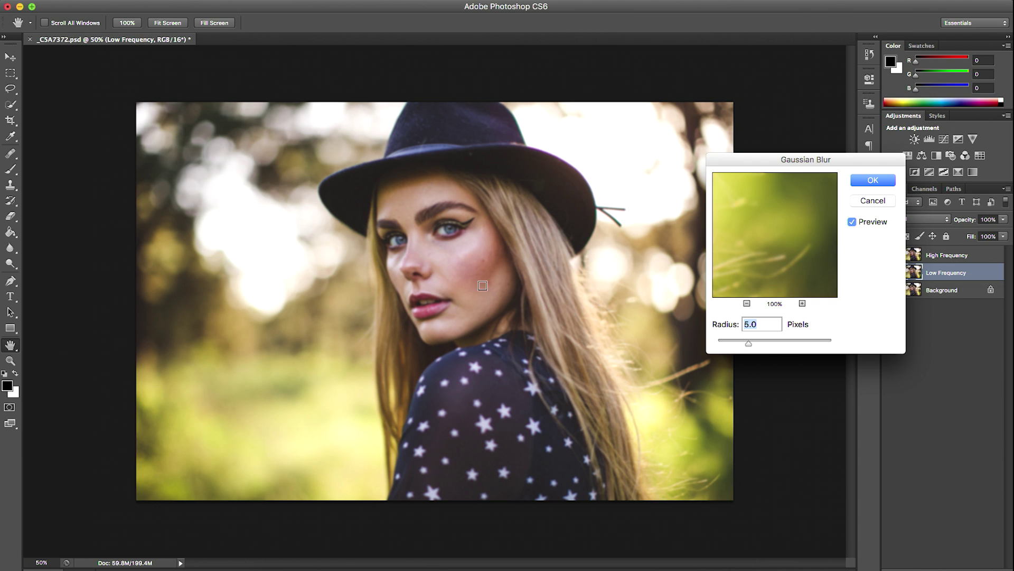
left_click_drag(752, 343, 738, 343)
left_click_drag(770, 343, 749, 346)
left_click(852, 222)
left_click(851, 223)
left_click(851, 223)
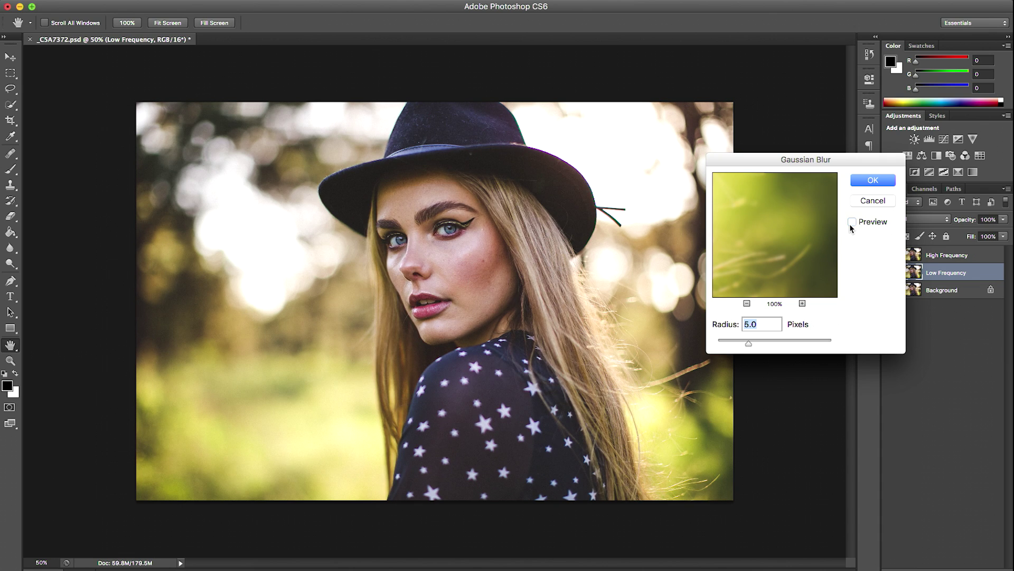
left_click(851, 222)
Confirm the 5-pixel blur, then show and select the High Frequency layer.
left_click(871, 181)
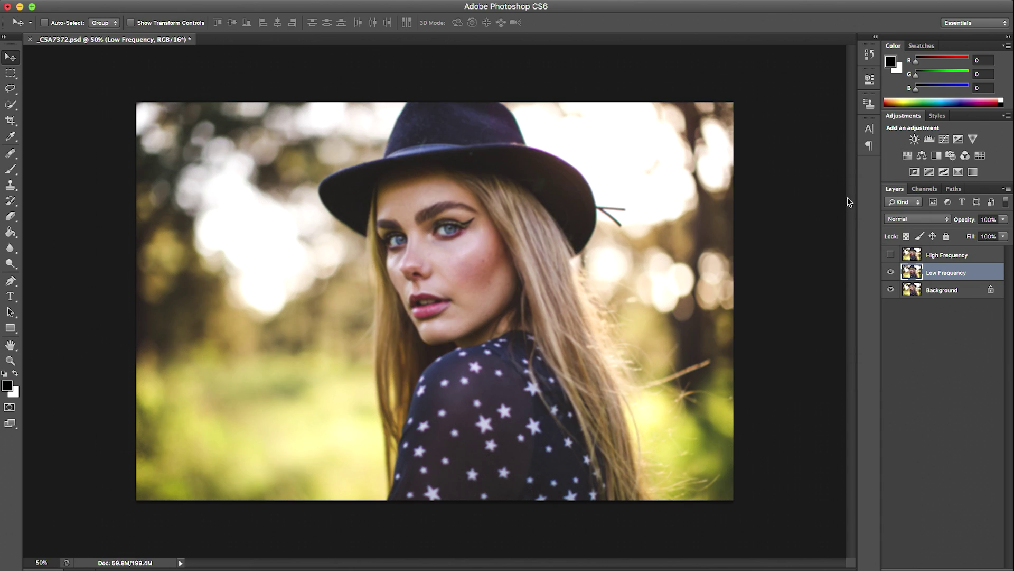
left_click(890, 256)
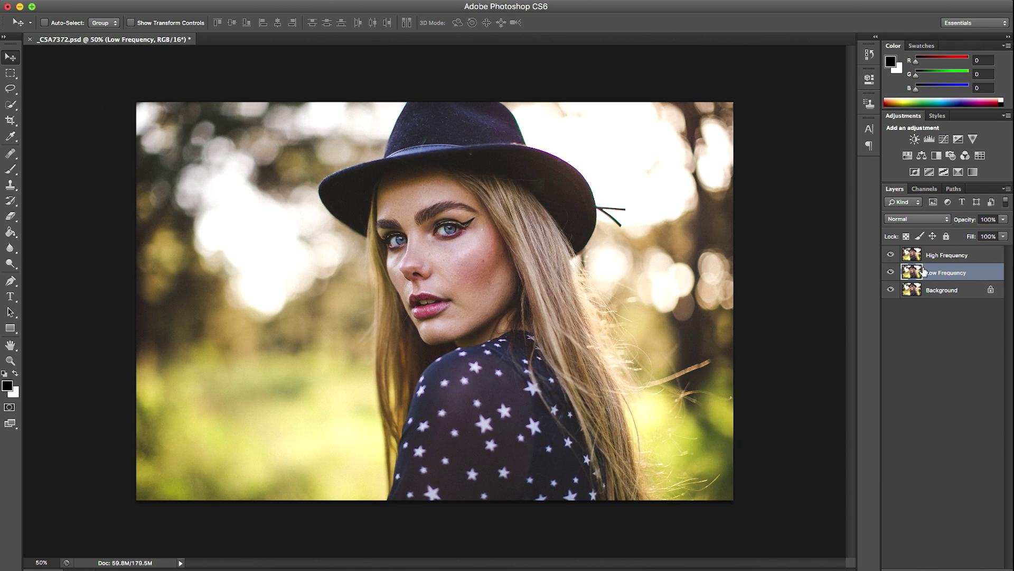
left_click(954, 257)
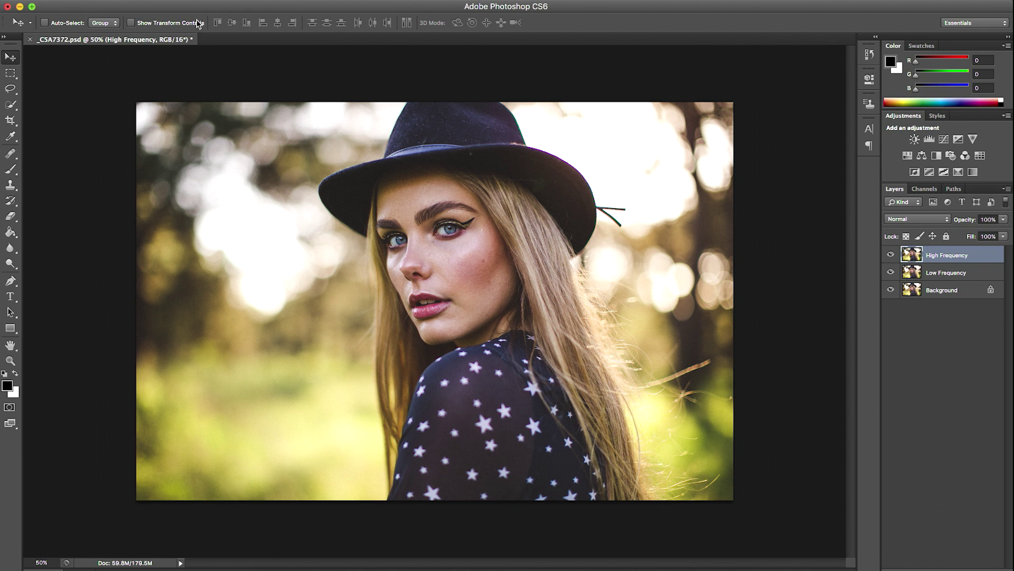
Apply Image to High Frequency from inverted Low Frequency with Add blending, Scale 2, Offset 0.
left_click(142, 0)
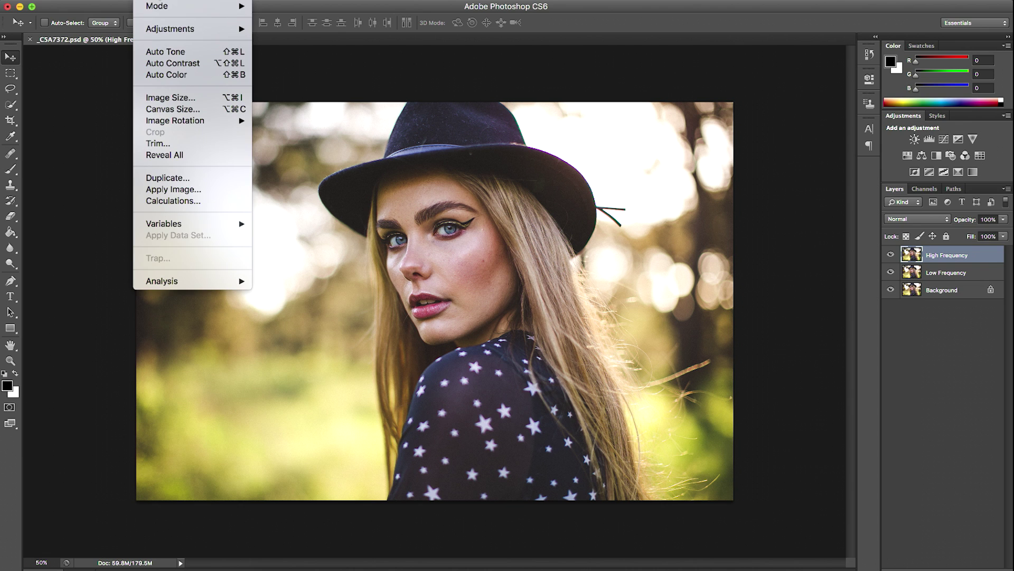
left_click(191, 191)
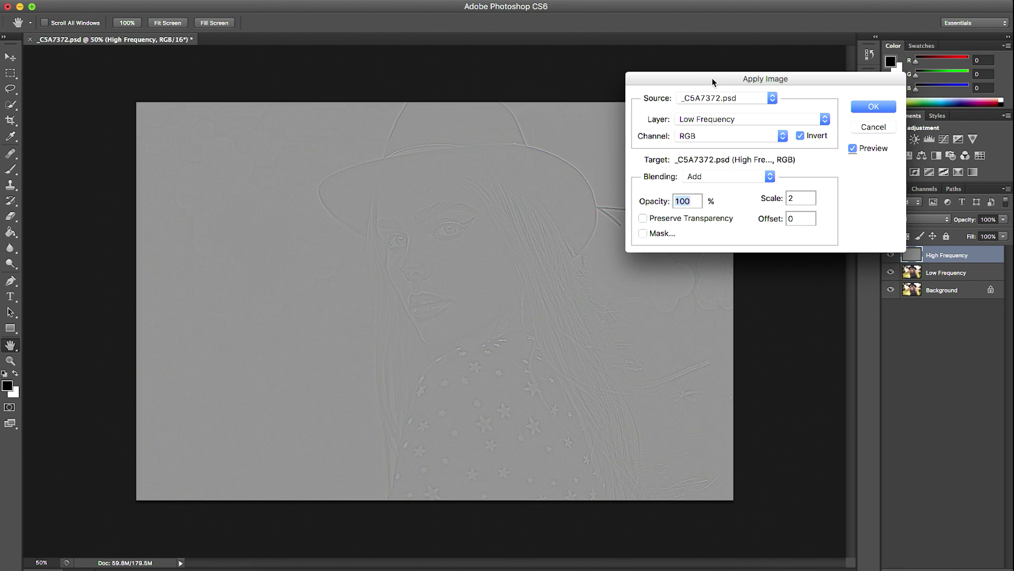
mouse_move(718, 77)
left_mouse_down()
mouse_move(718, 55)
mouse_move(731, 65)
left_mouse_up()
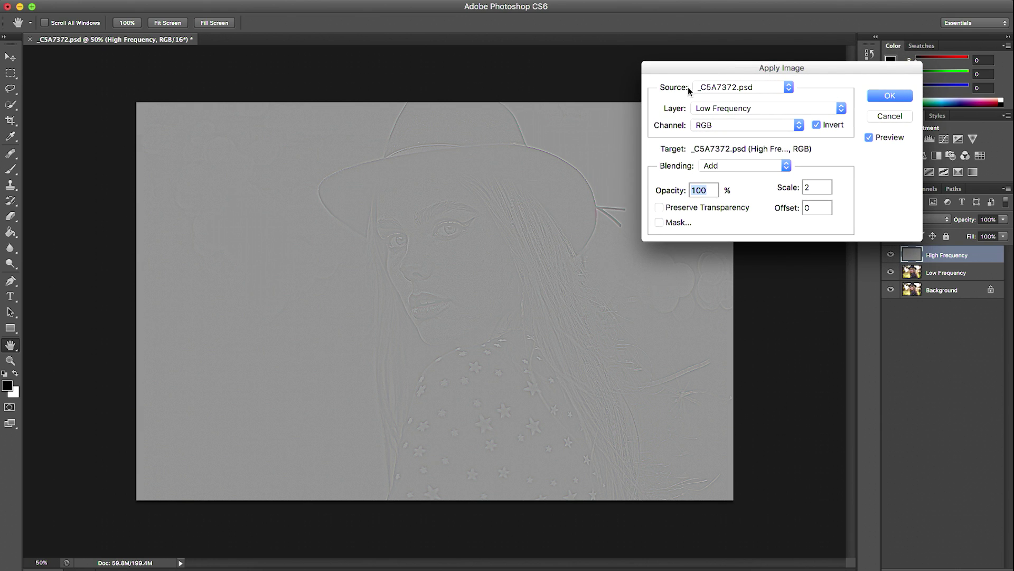
left_click(729, 87)
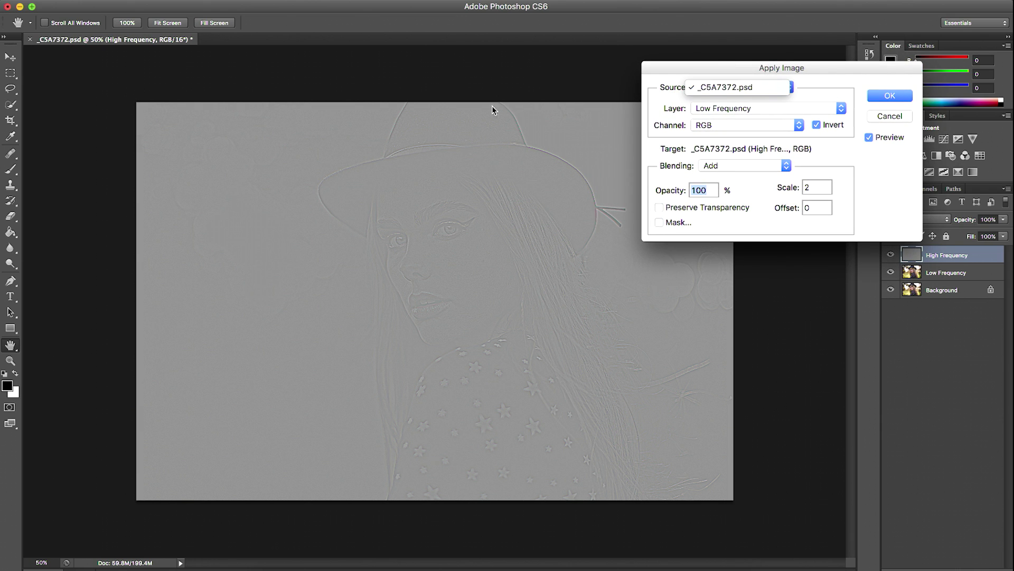
left_click(724, 89)
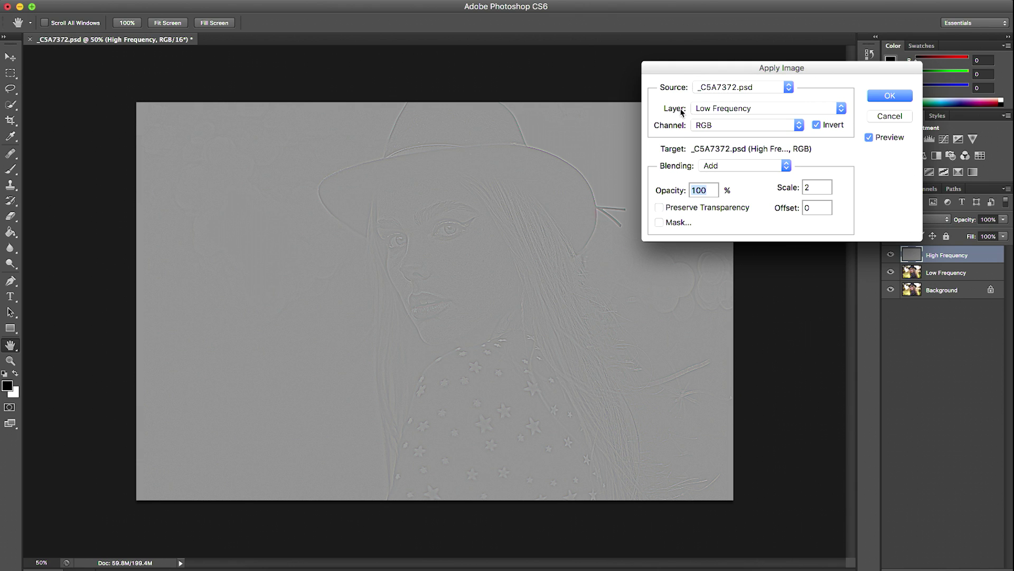
left_click(722, 110)
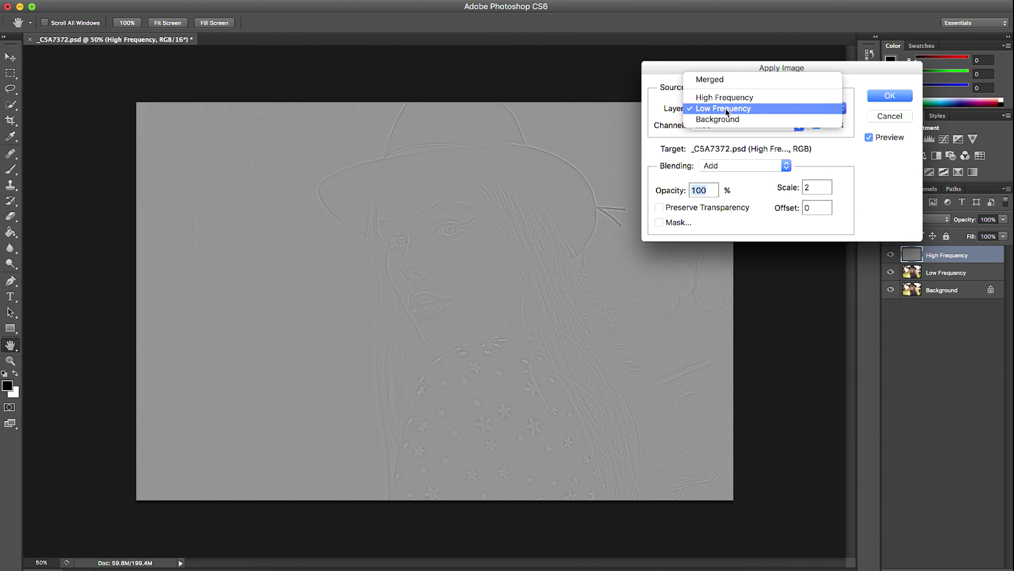
left_click(724, 108)
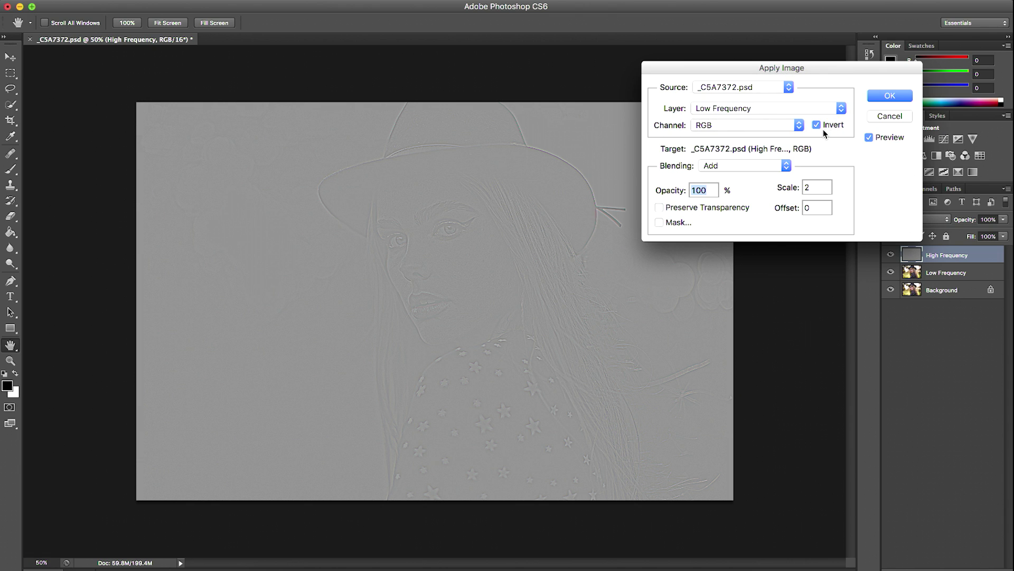
left_click(711, 166)
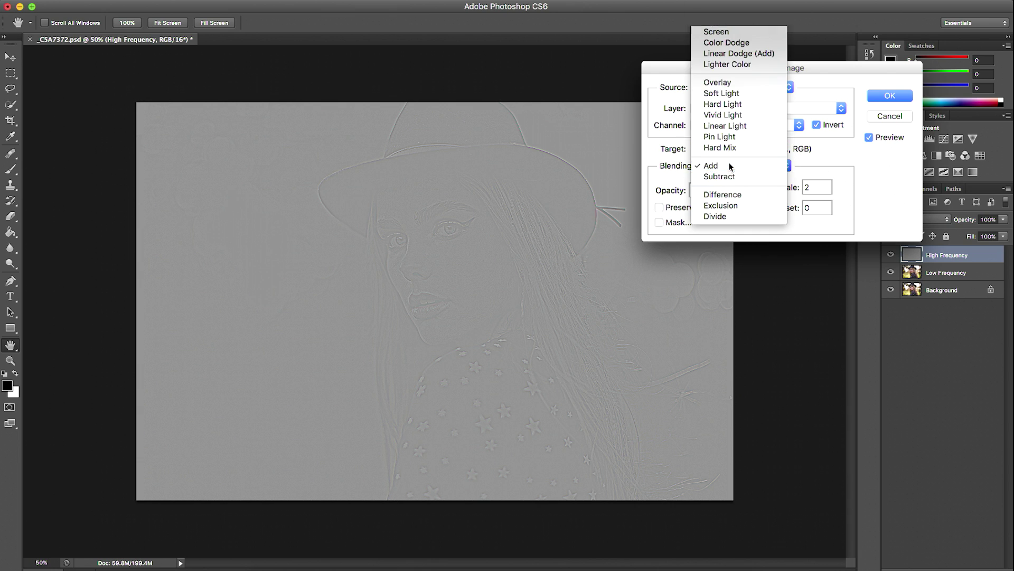
left_click(731, 167)
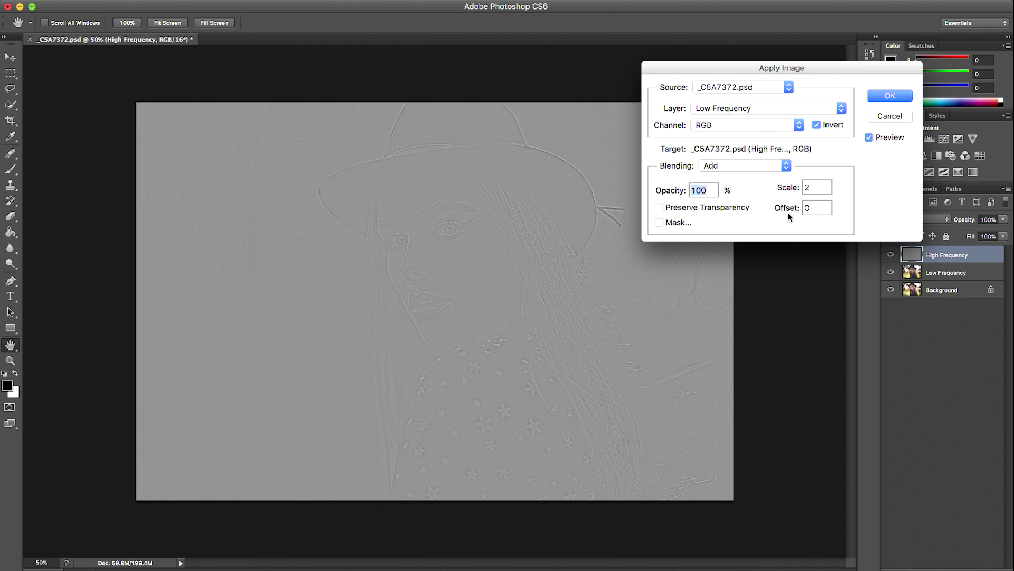
left_click(891, 98)
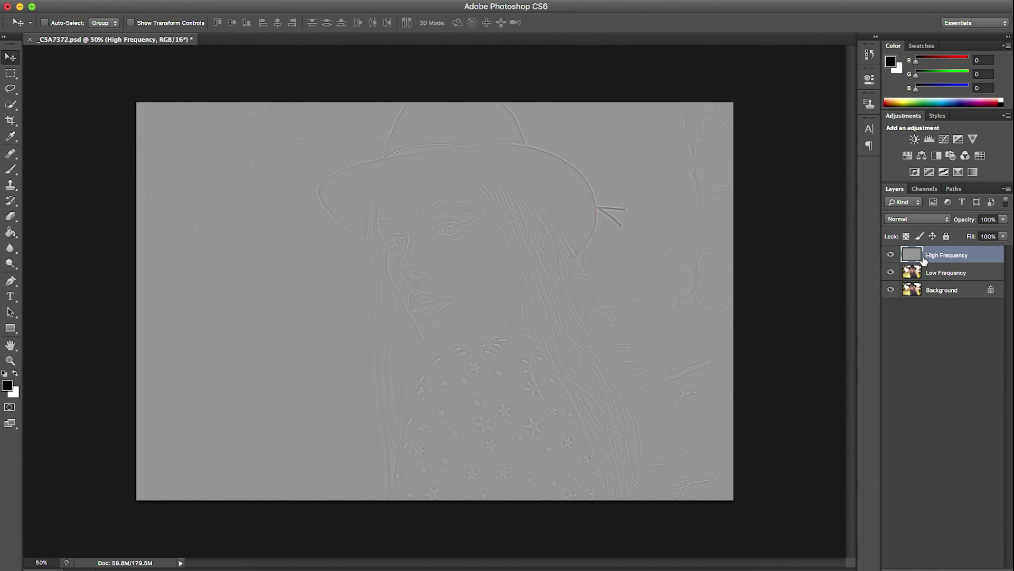
Set High Frequency to Linear Light and toggle Background-only view to compare with the original.
left_click(908, 219)
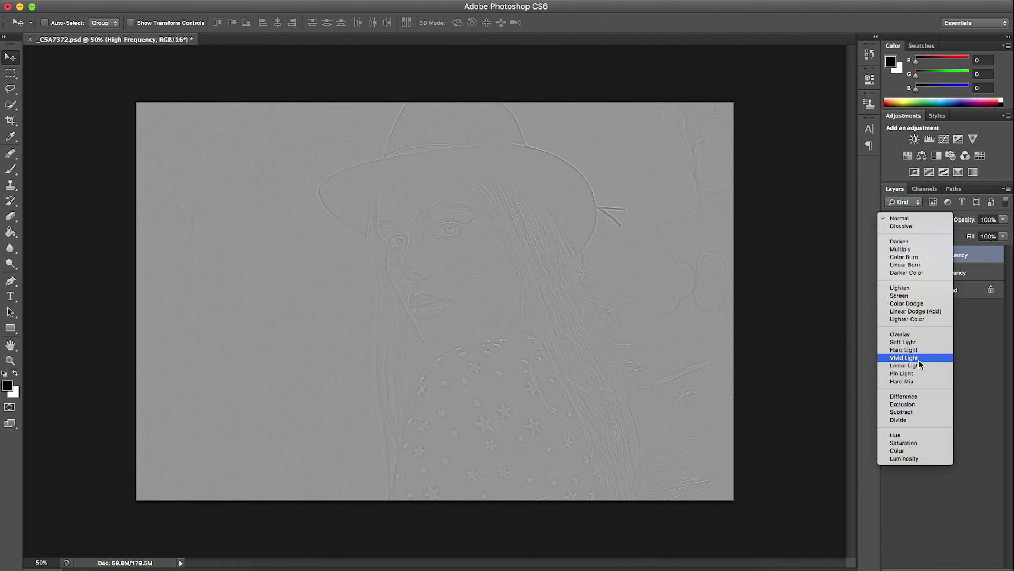
left_click(920, 366)
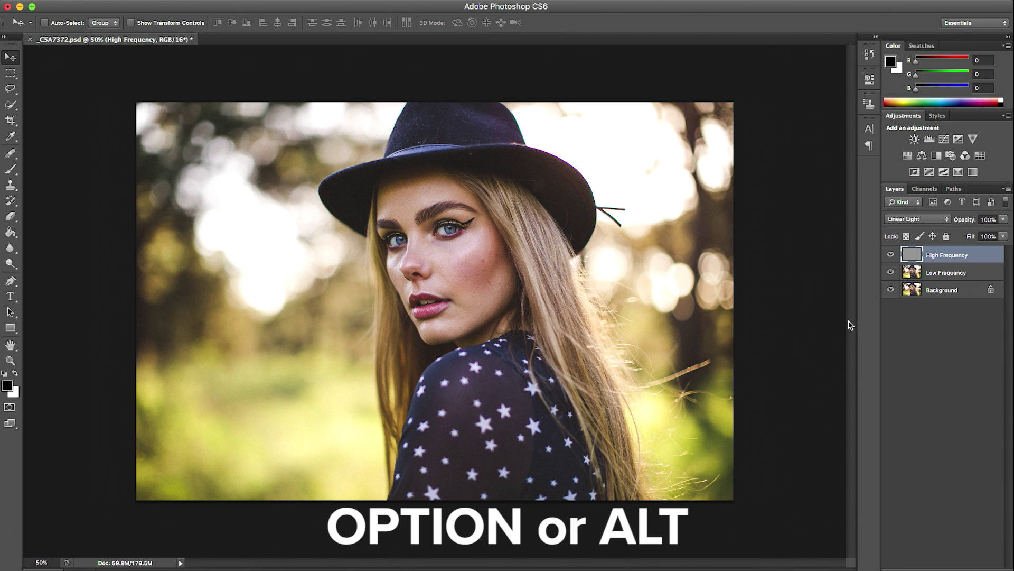
left_click(892, 291, "alt")
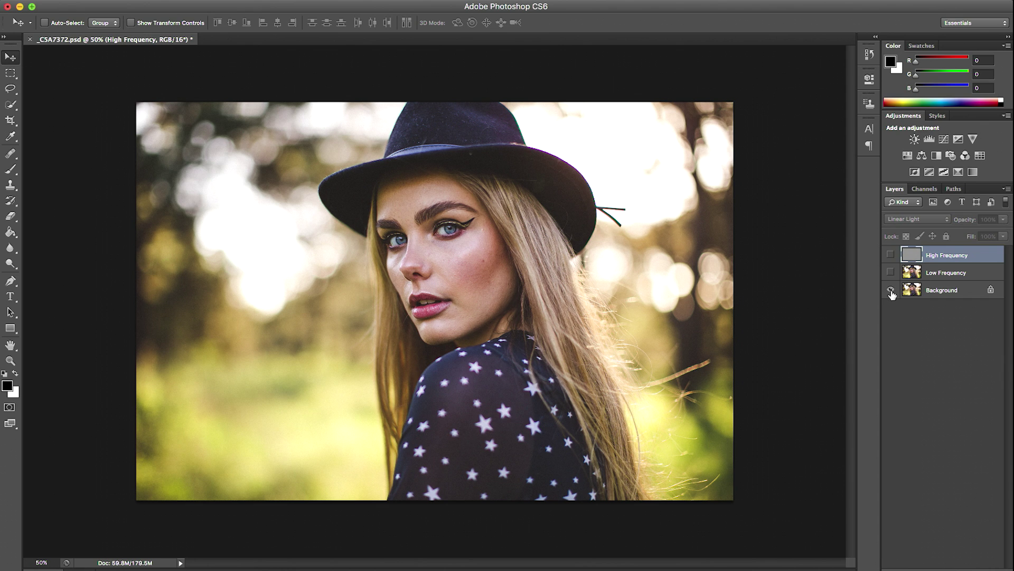
left_click(891, 291, "alt")
left_click(891, 291, "alt")
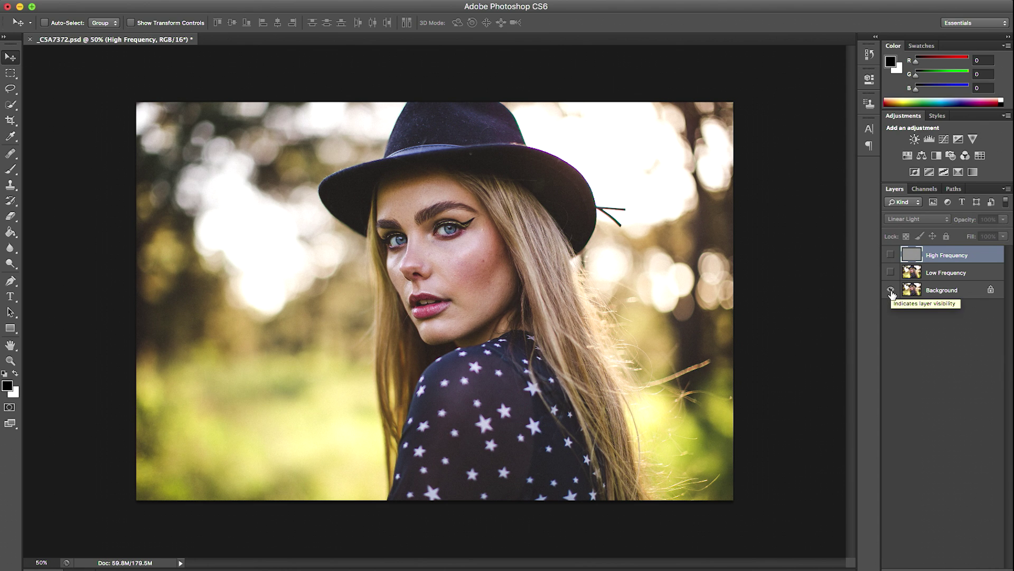
left_click(891, 290, "alt")
left_click(891, 291, "alt")
left_click(891, 290, "alt")
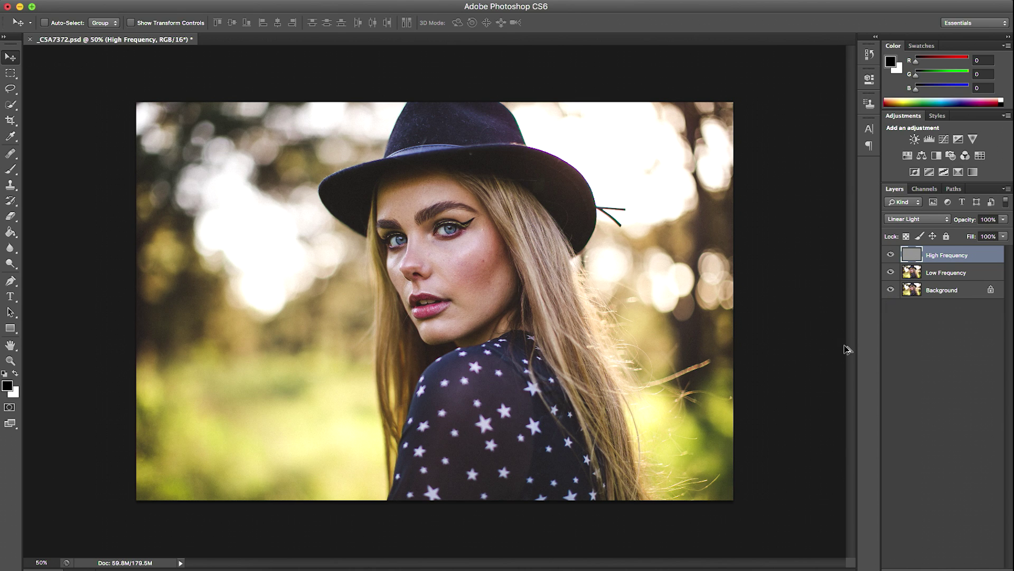
left_click(945, 273)
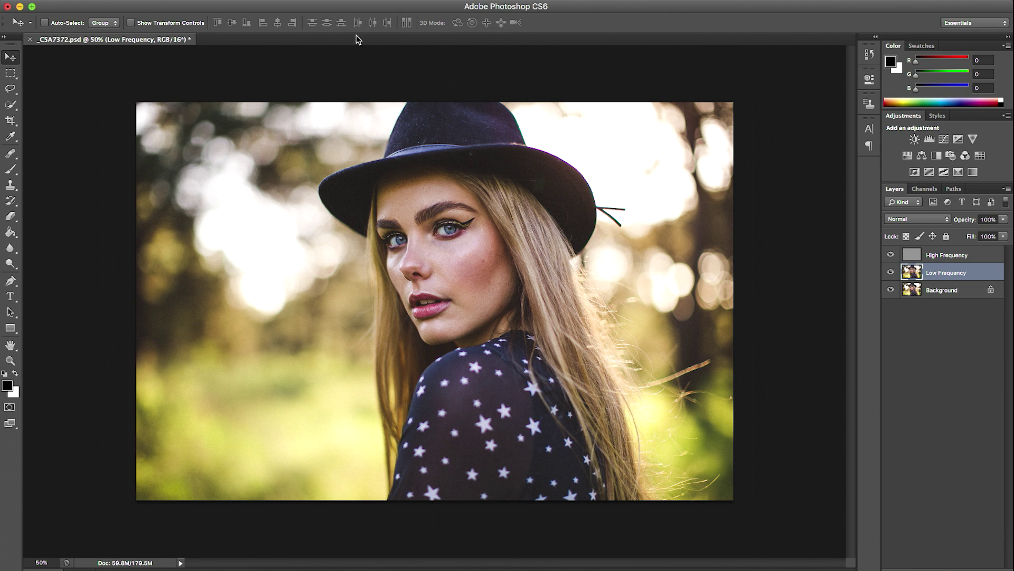
left_click(280, 1)
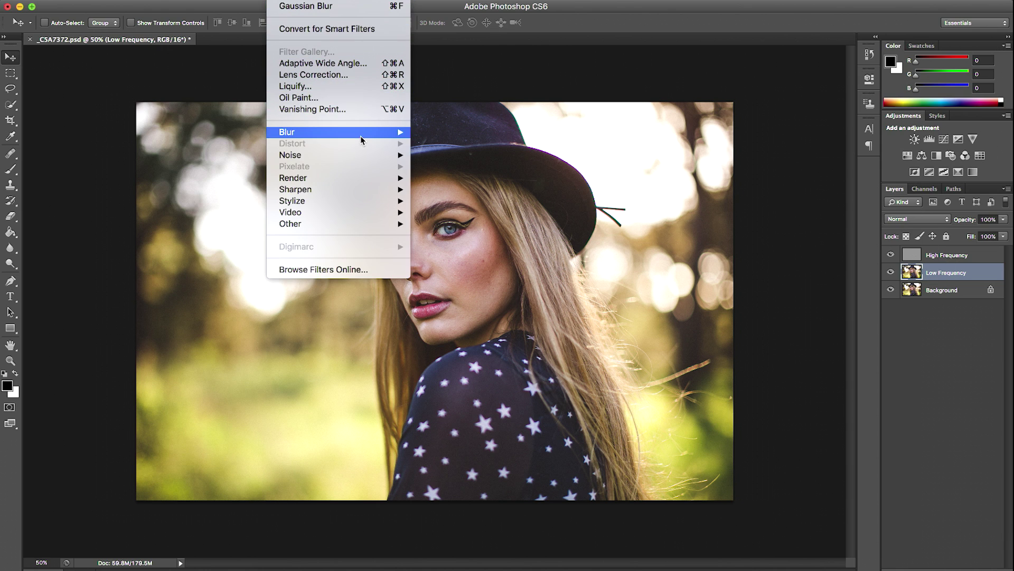
mouse_move(384, 133)
left_click(453, 223)
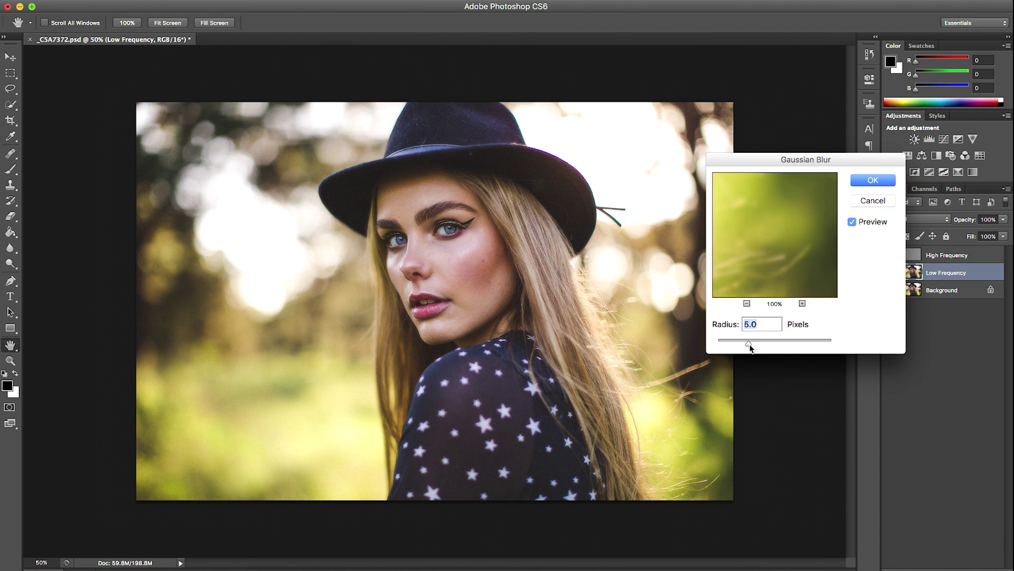
left_click_drag(753, 344, 769, 343)
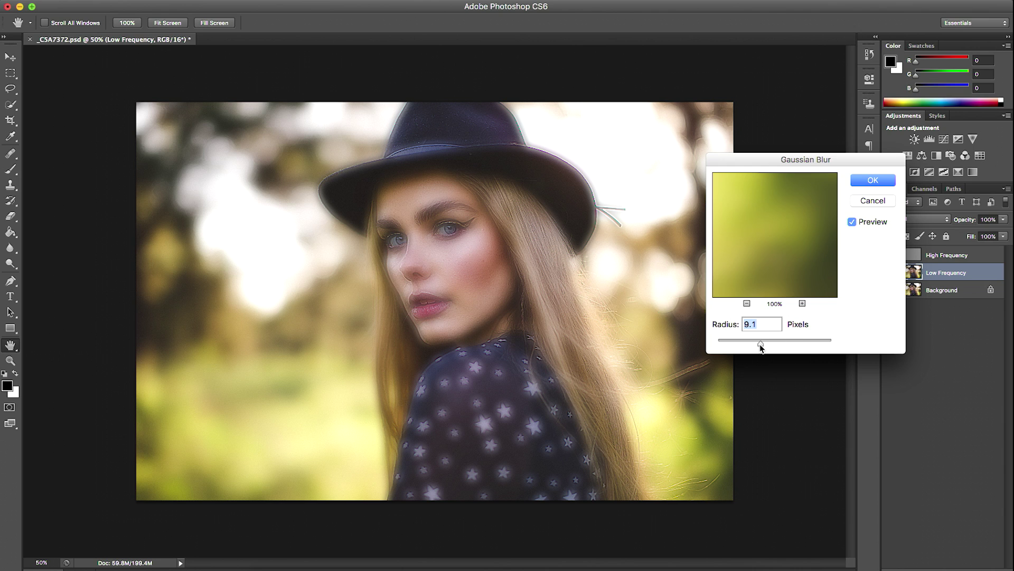
left_click_drag(761, 347, 751, 349)
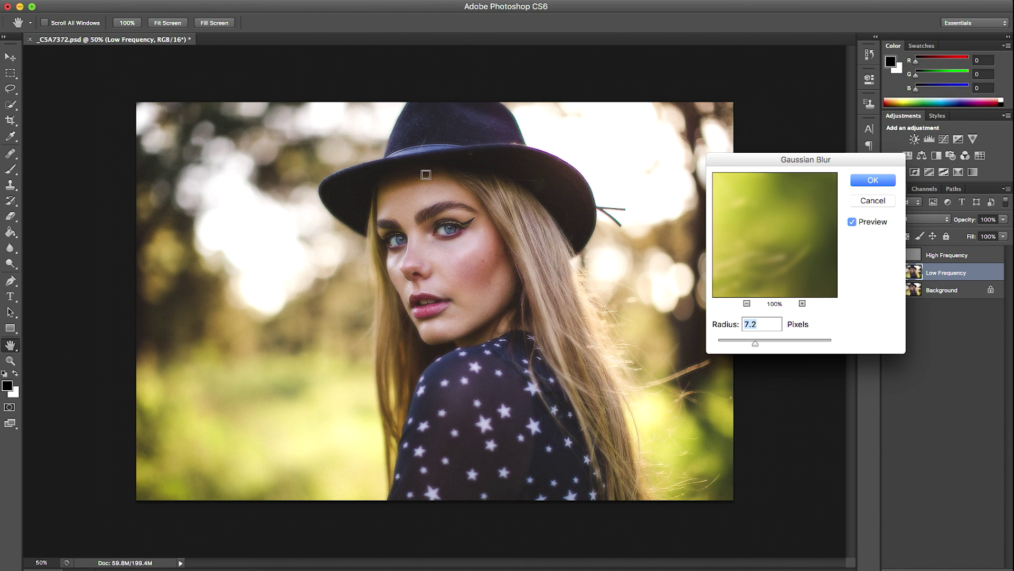
key("Down")
key("Down")
key("Down")
key("Down")
key("Down")
key("Down")
key("Down")
key("Down")
key("Down")
key("Down")
key("Down")
key("Down")
key("Down")
key("Down")
key("Down")
key("Down")
key("Down")
key("Down")
key("Down")
key("Down")
left_click(871, 201)
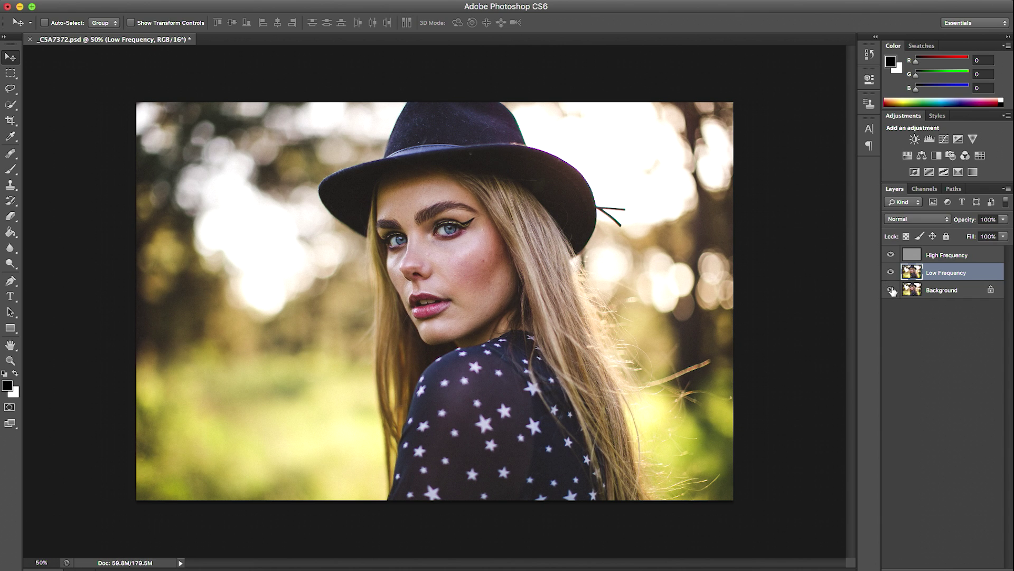
Show High Frequency, duplicate Low Frequency, and choose the Healing Brush Tool.
left_click(891, 255)
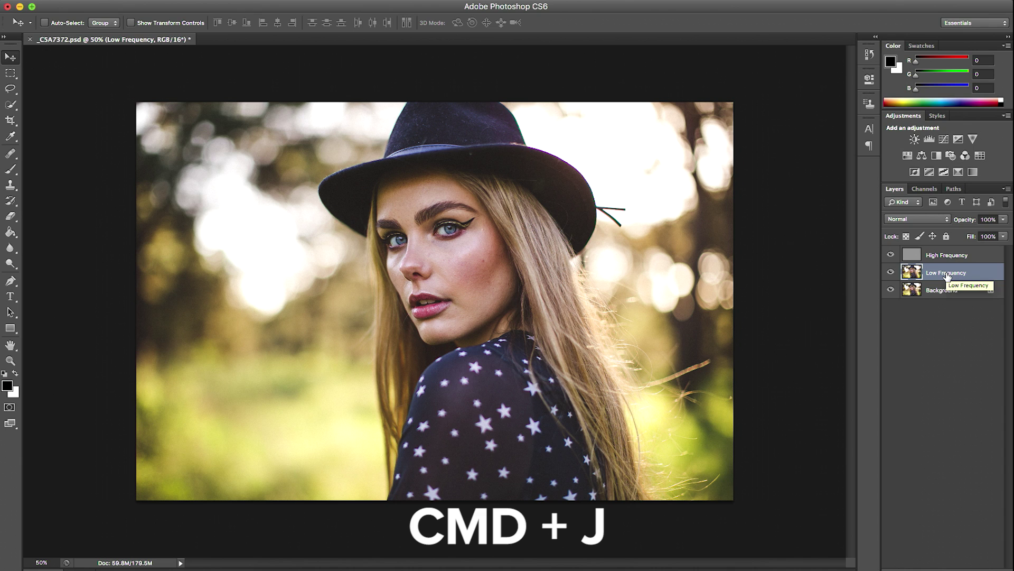
key("super+j")
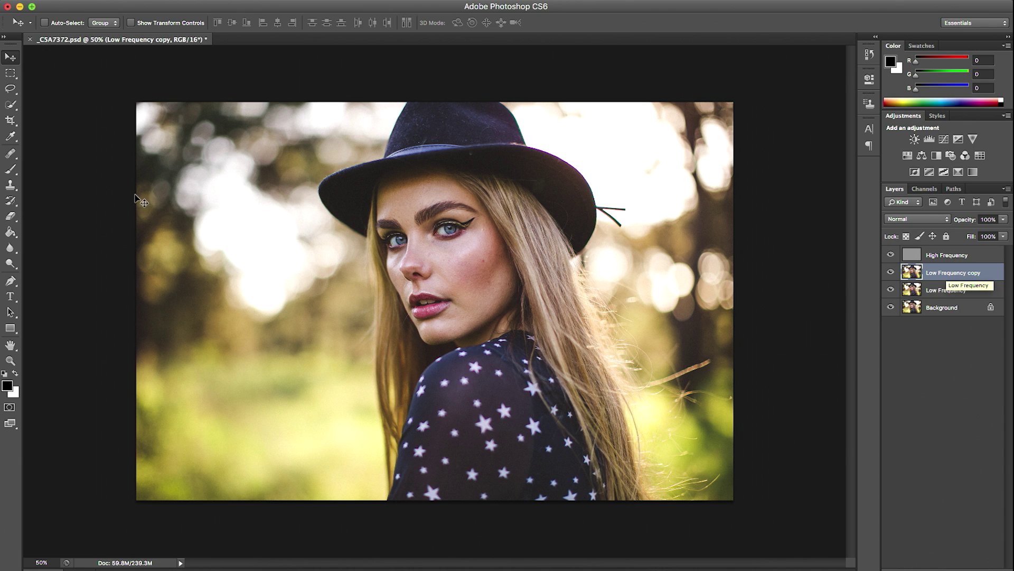
left_click(12, 156)
left_click(13, 156)
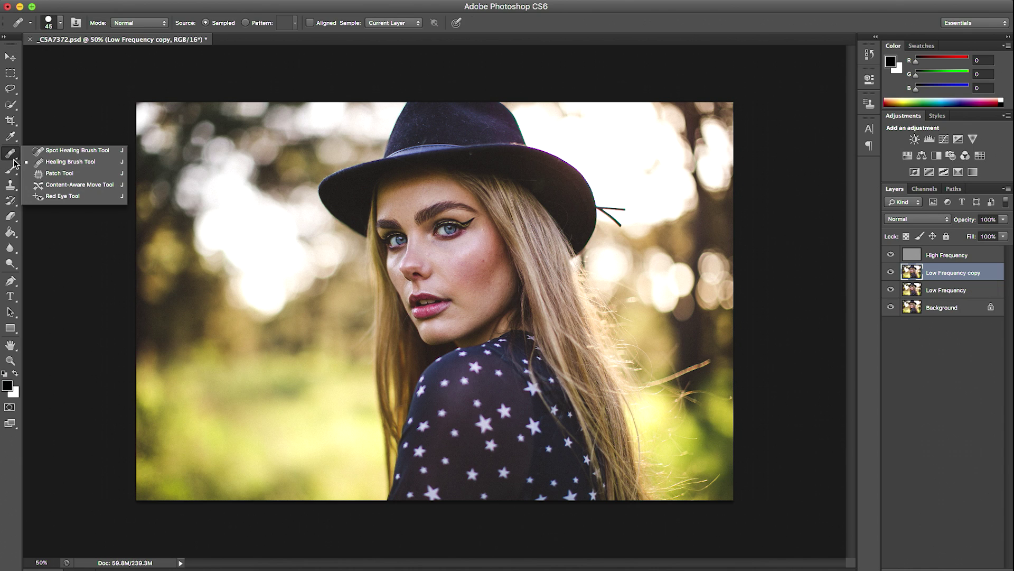
left_click(86, 162)
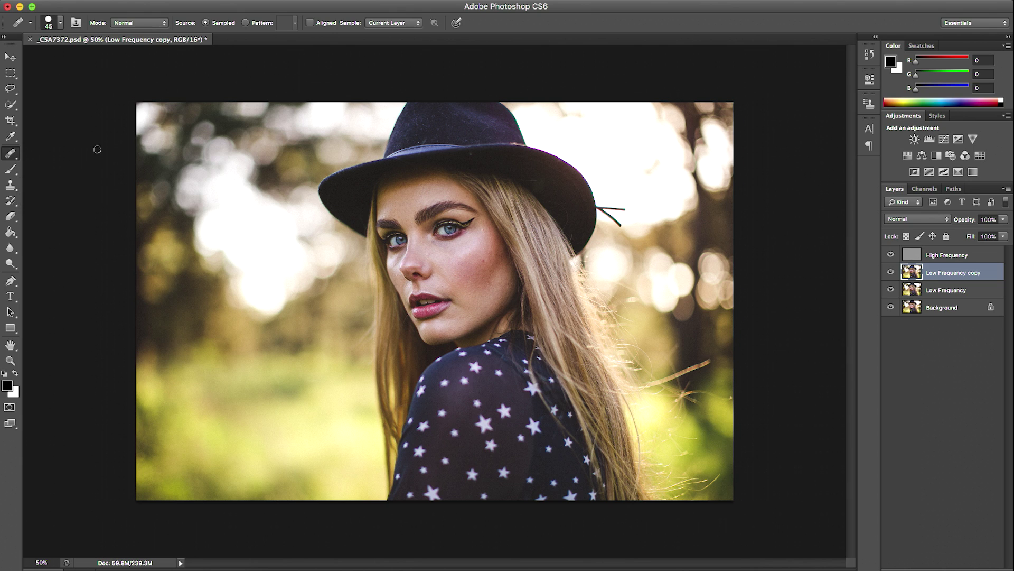
Check the brush size settings and keep Sample set to Current Layer.
left_click(61, 23)
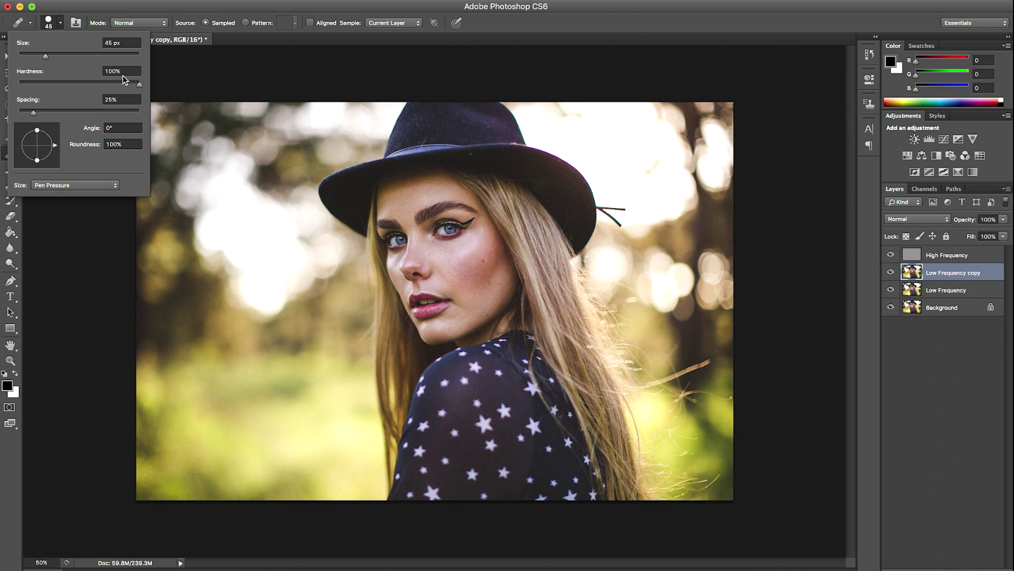
left_click(158, 11)
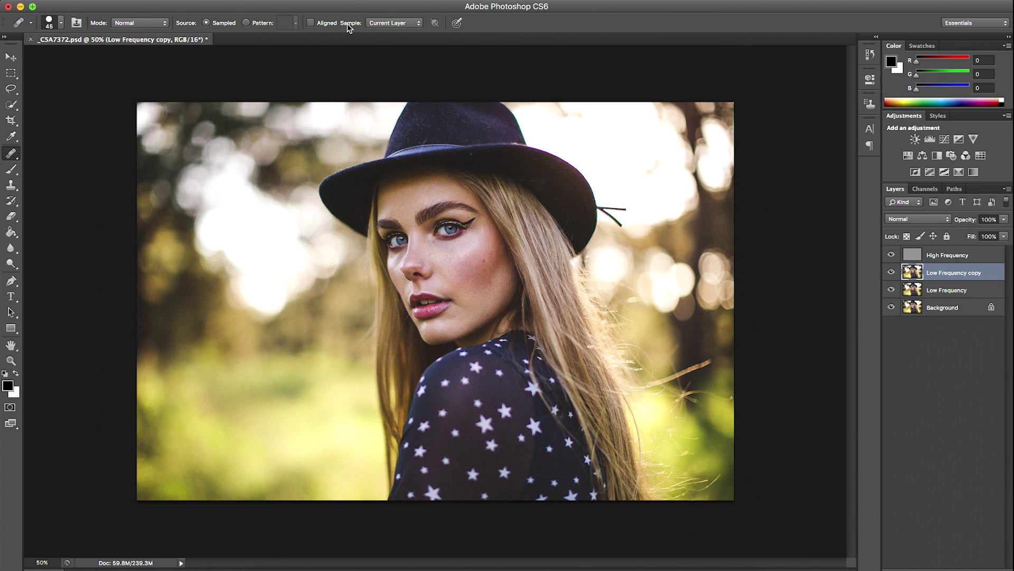
left_click(398, 24)
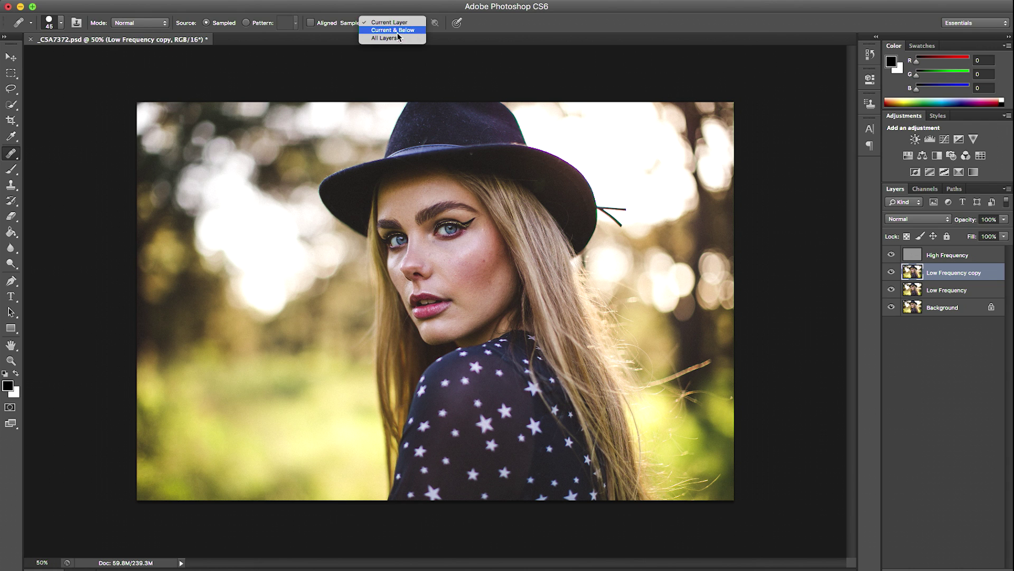
left_click(391, 23)
Zoom to 200% on the cheek, shrink the brush to 70 px, and heal beside the nose.
left_click(458, 282)
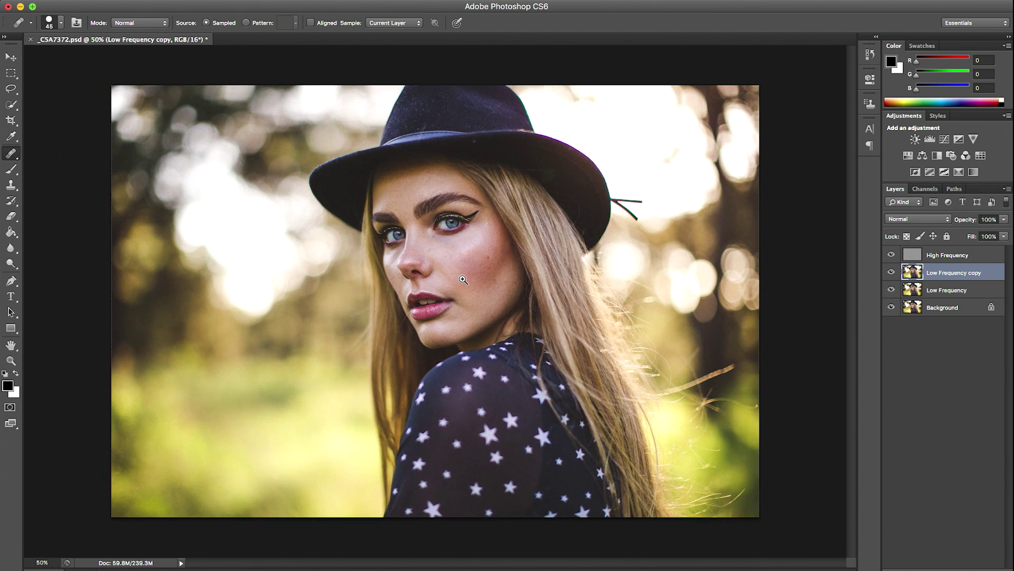
left_click(476, 279)
left_click_drag(486, 264, 480, 300)
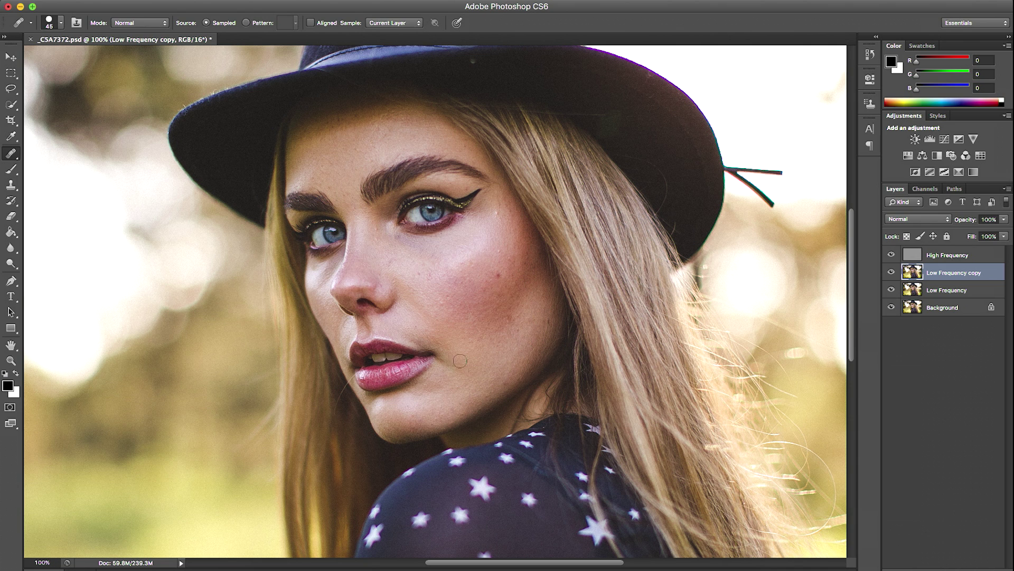
left_click(491, 299)
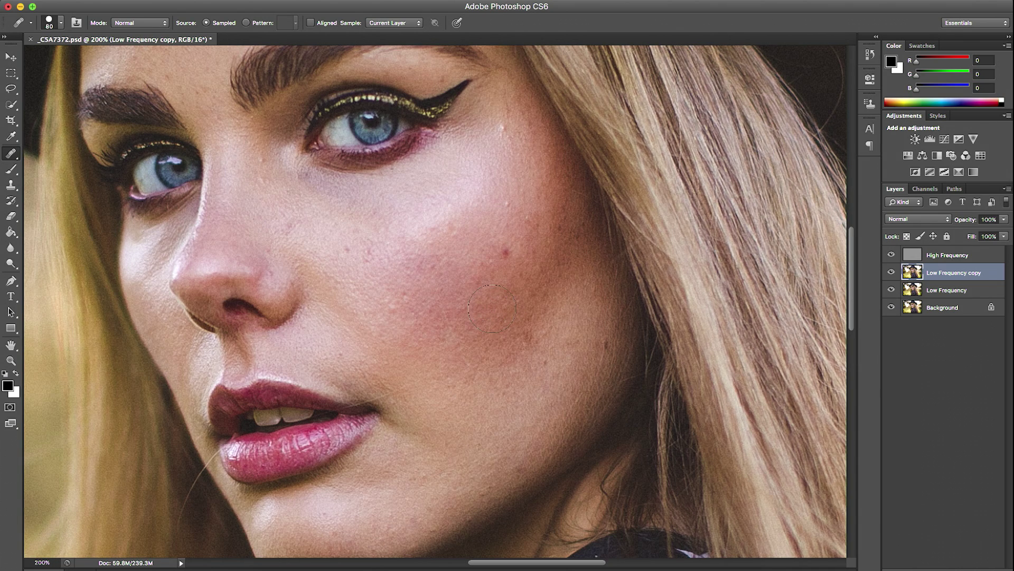
key("bracketleft")
scroll(269, 271, "left", 5)
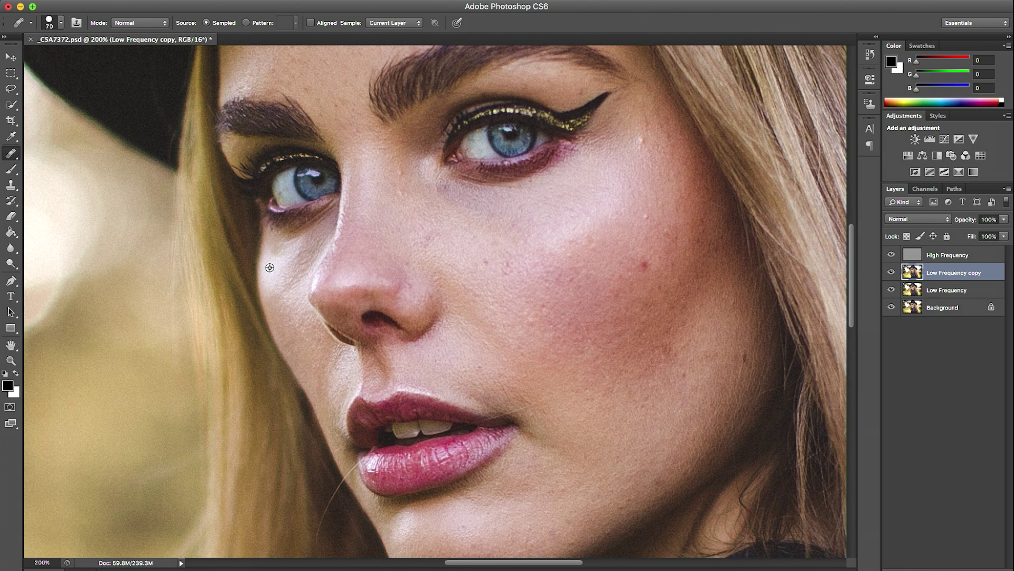
left_click(269, 267, "alt")
mouse_move(286, 261)
left_mouse_down()
mouse_move(323, 293)
mouse_move(303, 255)
mouse_move(319, 249)
mouse_move(311, 243)
mouse_move(385, 255)
mouse_move(316, 256)
left_mouse_up()
left_click(654, 292, "alt")
Heal the blotchy skin down the cheek and high on the cheek with sampled clean skin.
left_click(580, 224, "alt")
left_click_drag(608, 195, 563, 256)
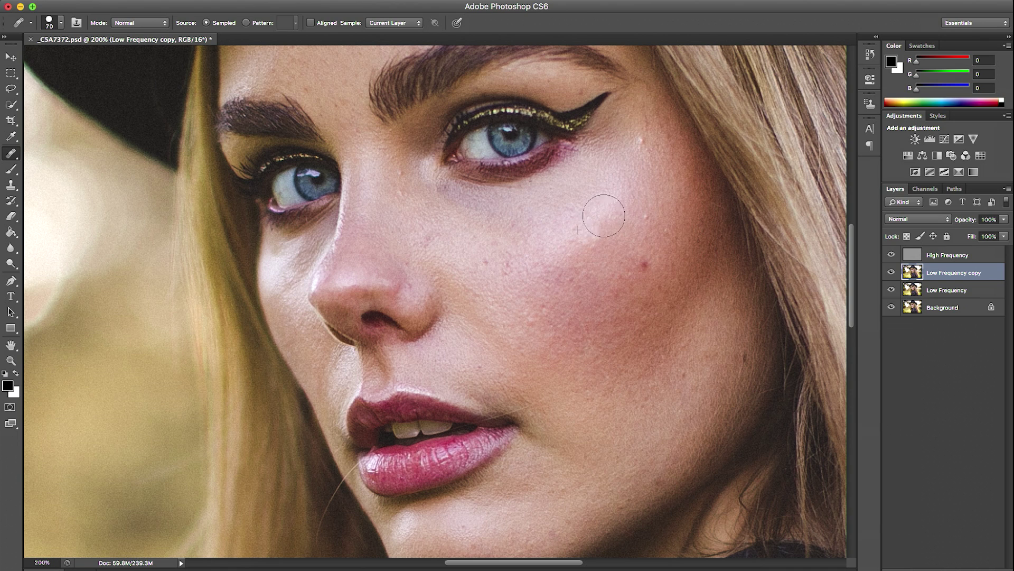
left_click_drag(606, 204, 552, 255)
left_click(584, 222, "alt")
left_click_drag(608, 191, 622, 155)
left_click_drag(587, 233, 586, 243)
Heal small cheek patches, remove the white spot, and even out the lower cheek tone.
left_click(553, 279)
left_click(611, 215)
left_click(612, 291)
left_click(533, 326)
left_click(550, 337)
left_click_drag(579, 343, 605, 345)
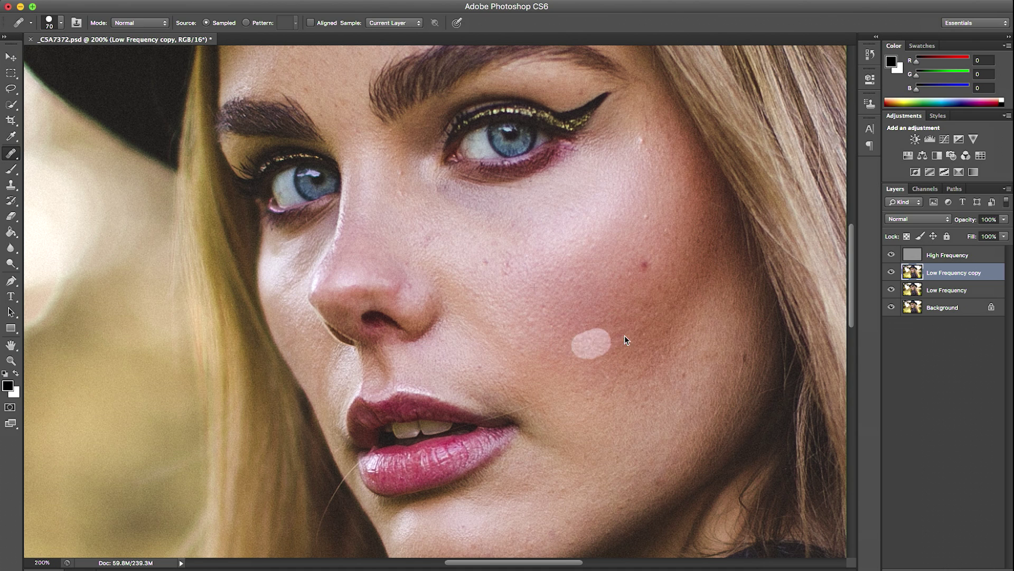
left_click_drag(671, 357, 653, 364)
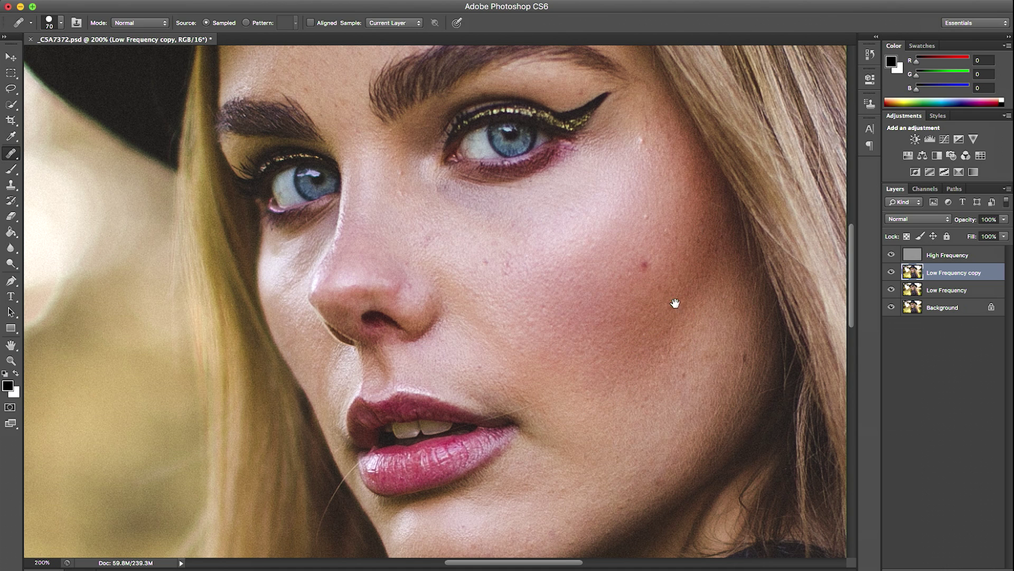
left_click_drag(674, 297, 604, 309)
Zoom out and toggle the Low Frequency copy off and on to compare with the original.
left_click(602, 311, "alt")
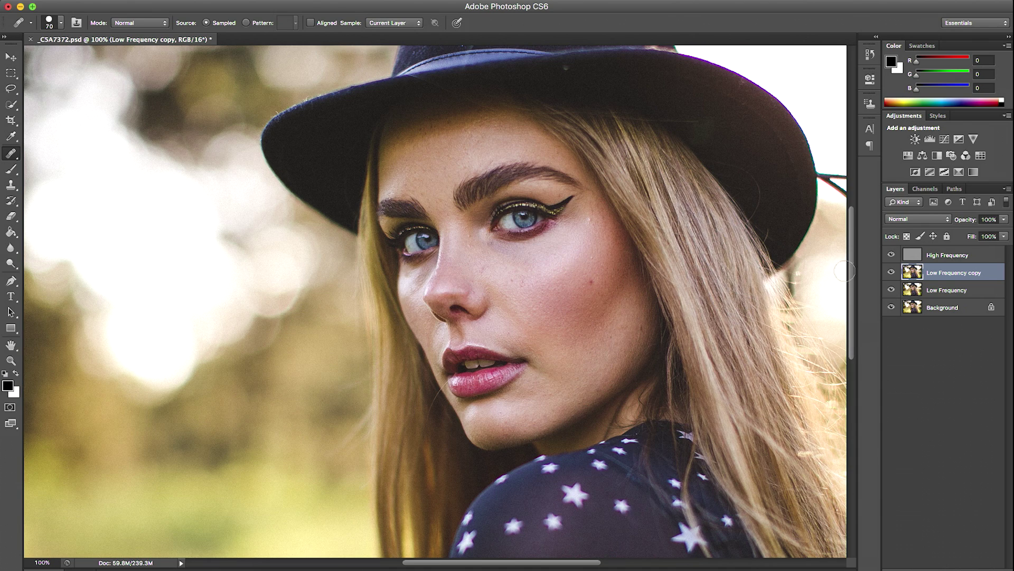
left_click(891, 272)
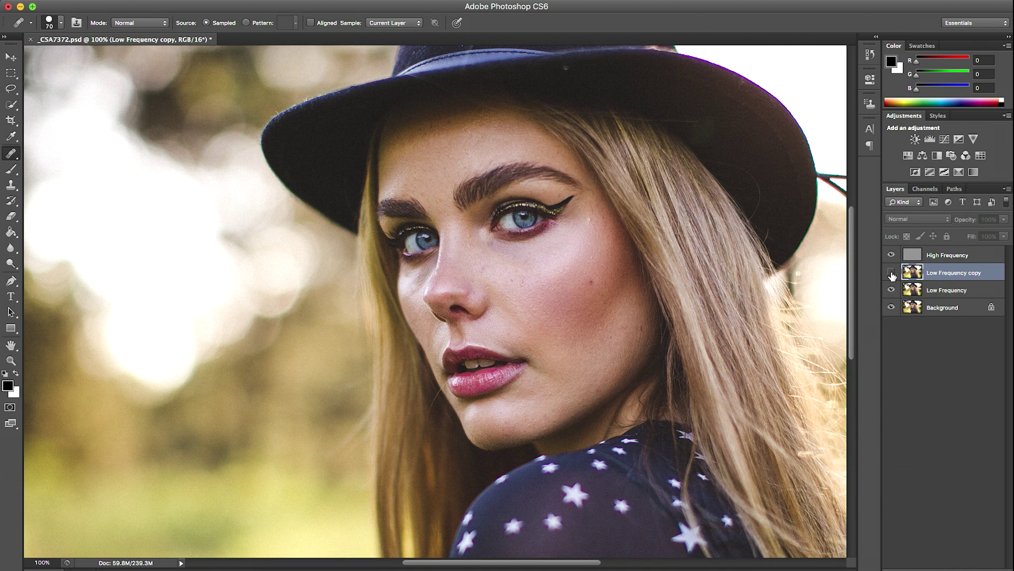
left_click(892, 272)
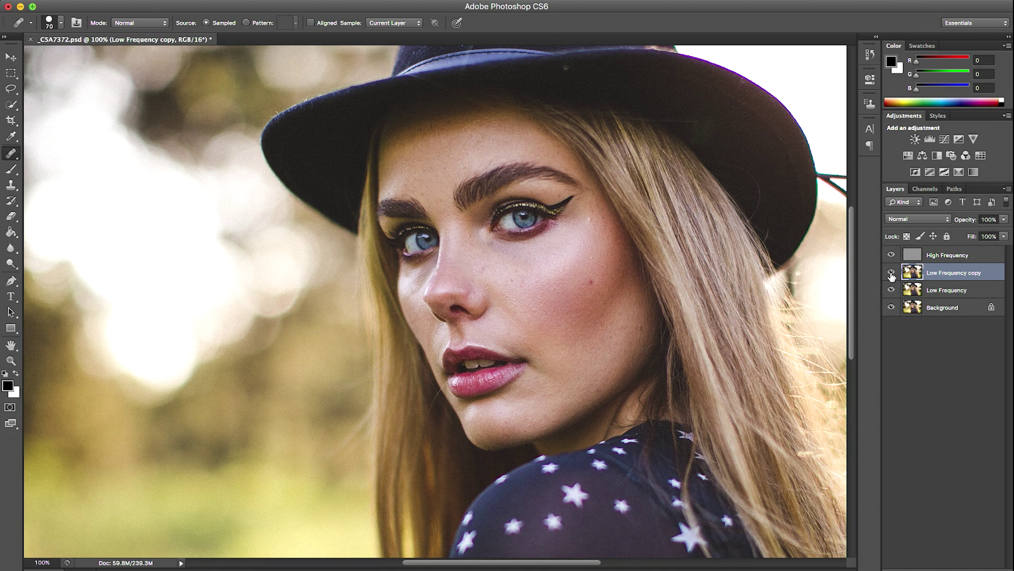
left_click(892, 273)
left_click(891, 273)
Zoom to 200% and heal the skin just below the eye.
left_click(623, 300)
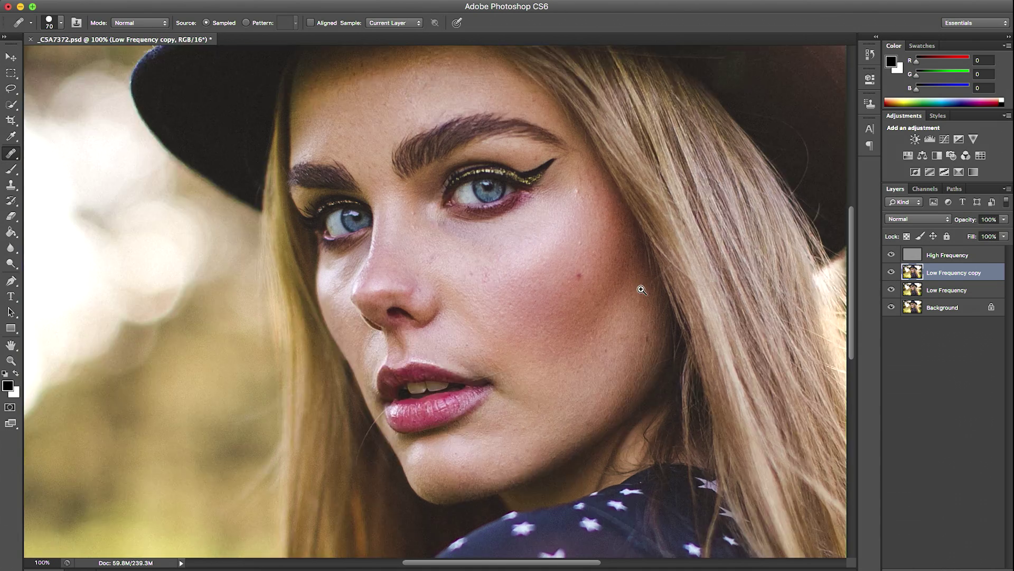
left_click(642, 289)
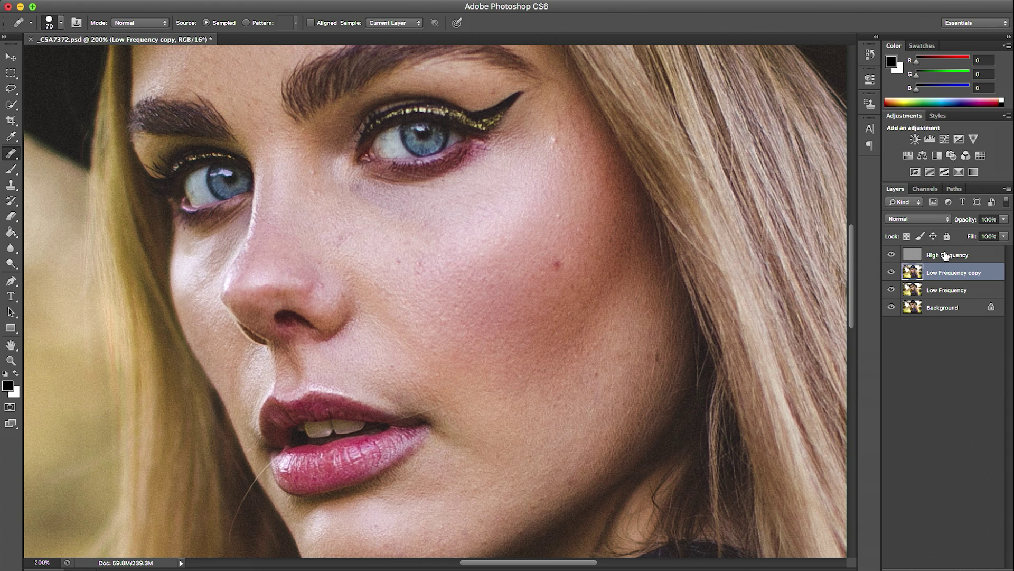
left_click(368, 243, "alt")
left_click(359, 204)
left_click(350, 178)
Hide High Frequency, zoom to 200%, and heal the blurred cheek tones with fresh samples.
left_click(892, 255)
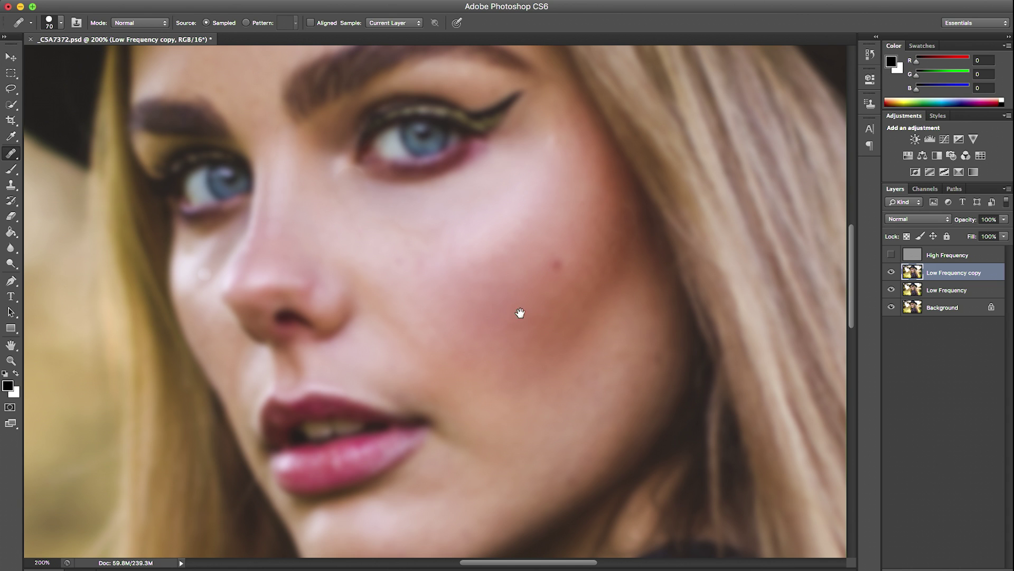
scroll(545, 273, "down", 2)
scroll(521, 271, "down", 1)
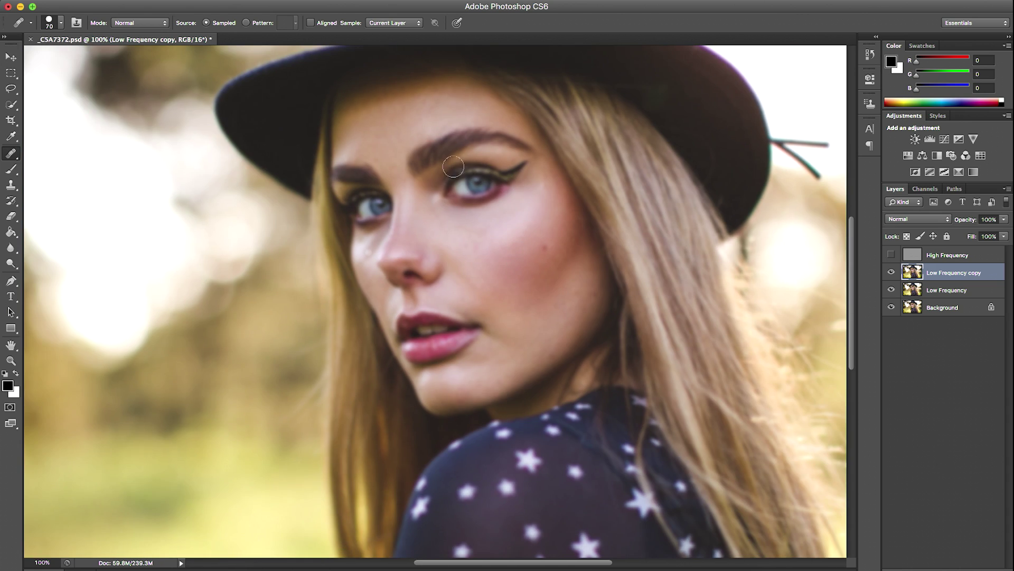
left_click(497, 282, "super")
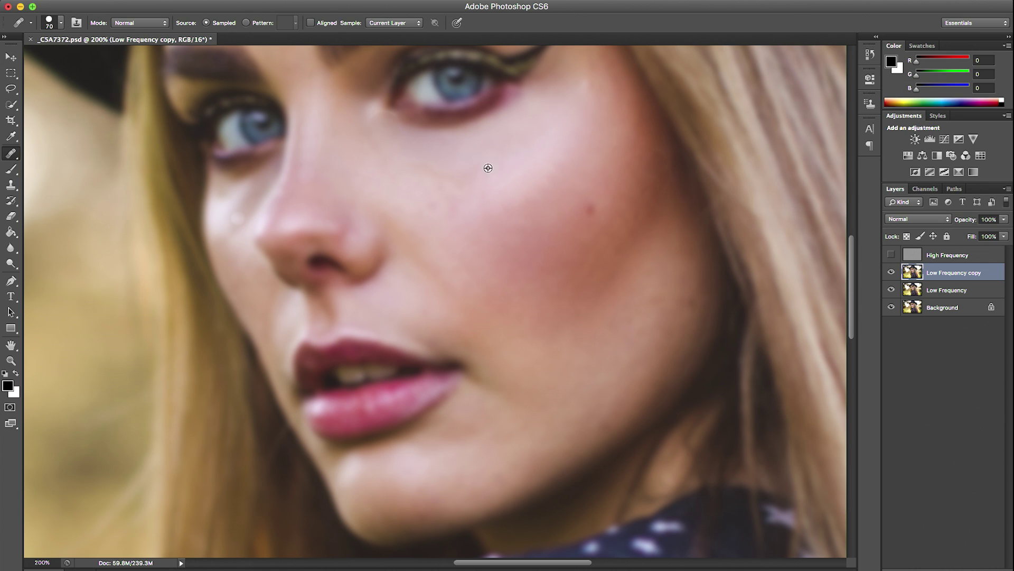
left_click(462, 195, "alt")
left_click_drag(429, 184, 434, 170)
left_click(510, 177, "alt")
mouse_move(539, 137)
left_mouse_down()
mouse_move(581, 102)
mouse_move(585, 81)
left_mouse_up()
left_click(554, 127, "alt")
left_click_drag(521, 154, 507, 173)
Heal patches along the jawline and lighten a patch on the upper cheek.
left_click(594, 369, "alt")
left_click(603, 391)
left_click(603, 411)
left_click(655, 289)
Show High Frequency again and heal the dark blemish on the forehead.
left_click(892, 256)
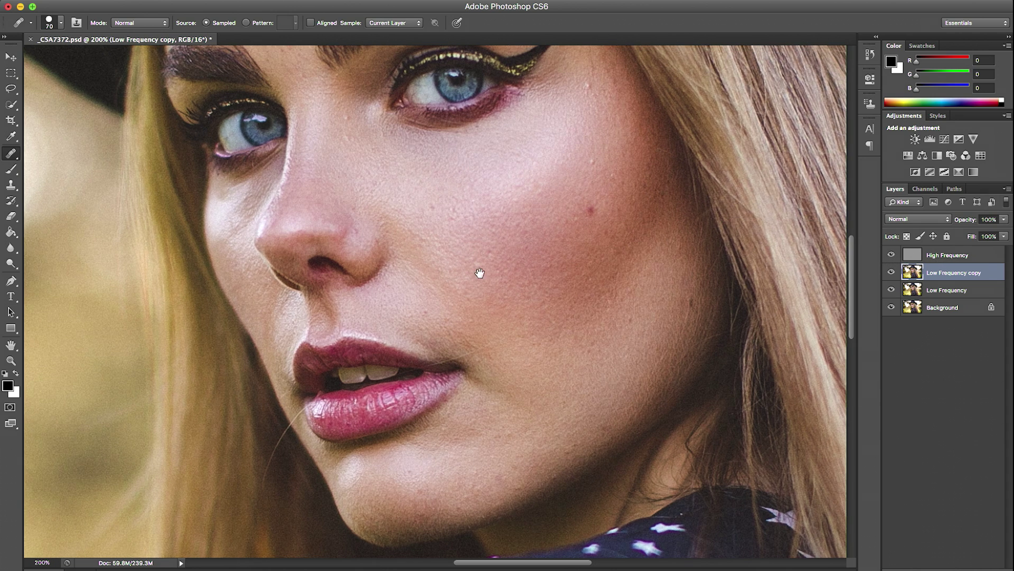
left_click_drag(480, 269, 460, 142)
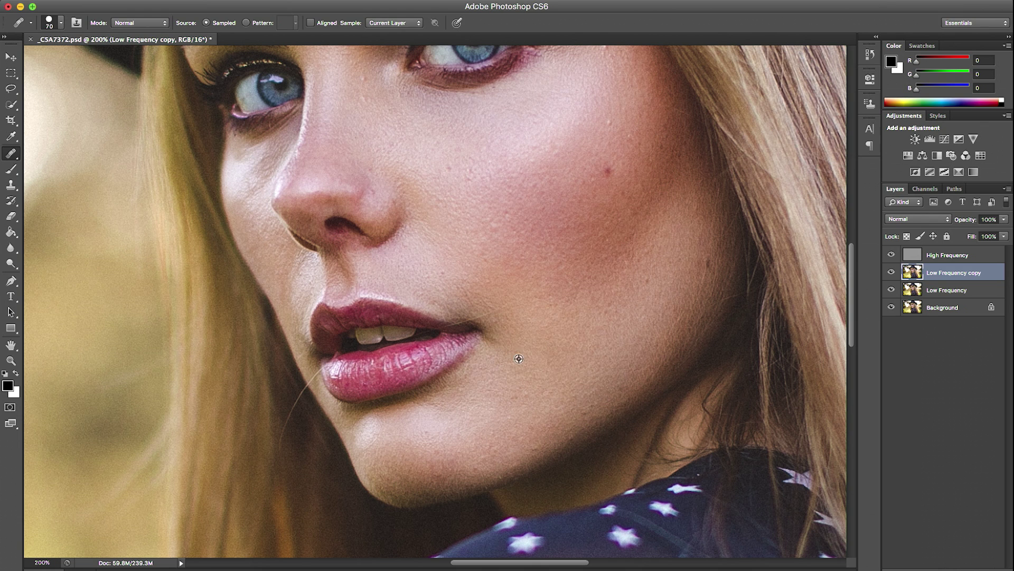
mouse_move(443, 145)
left_mouse_down()
mouse_move(508, 277)
mouse_move(589, 296)
left_mouse_up()
left_click_drag(467, 293, 531, 417)
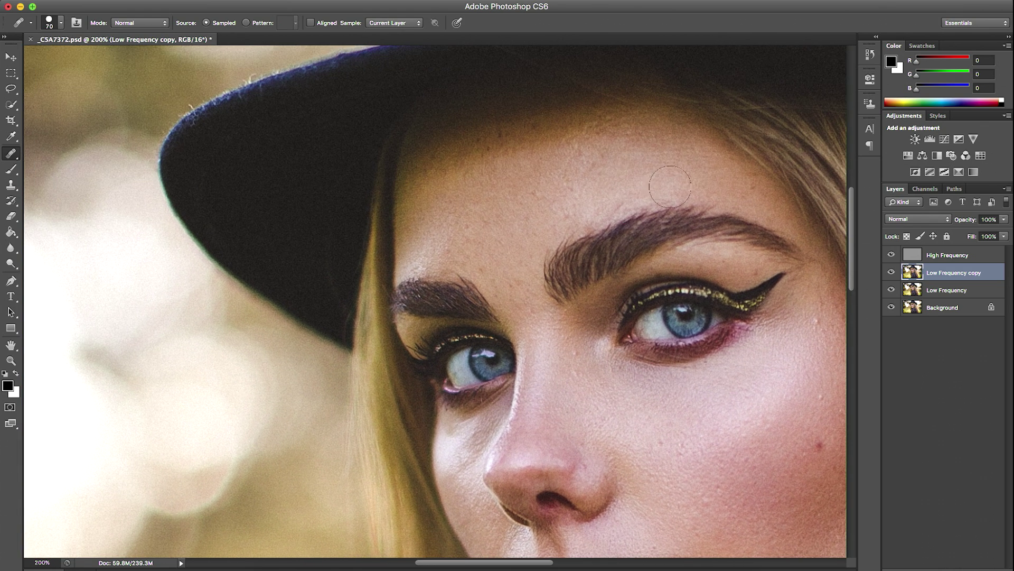
left_click(605, 133)
With a smaller brush, smooth the under-eye skin, then zoom out to the whole face.
key("bracketleft")
key("bracketleft")
key("bracketleft")
key("bracketleft")
key("bracketleft")
scroll(560, 220, "down", 5)
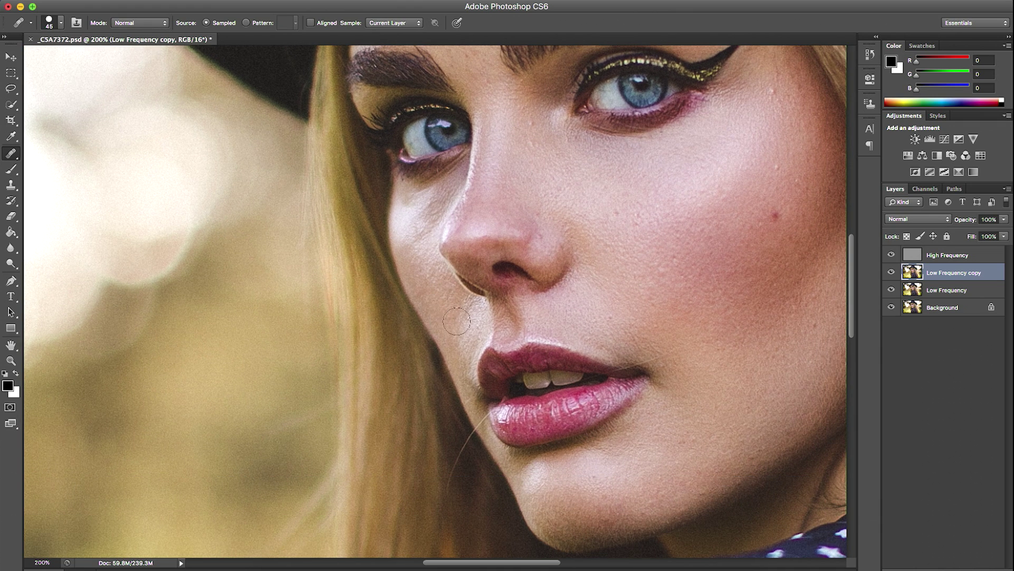
left_click(399, 239, "alt")
left_click_drag(422, 214, 410, 227)
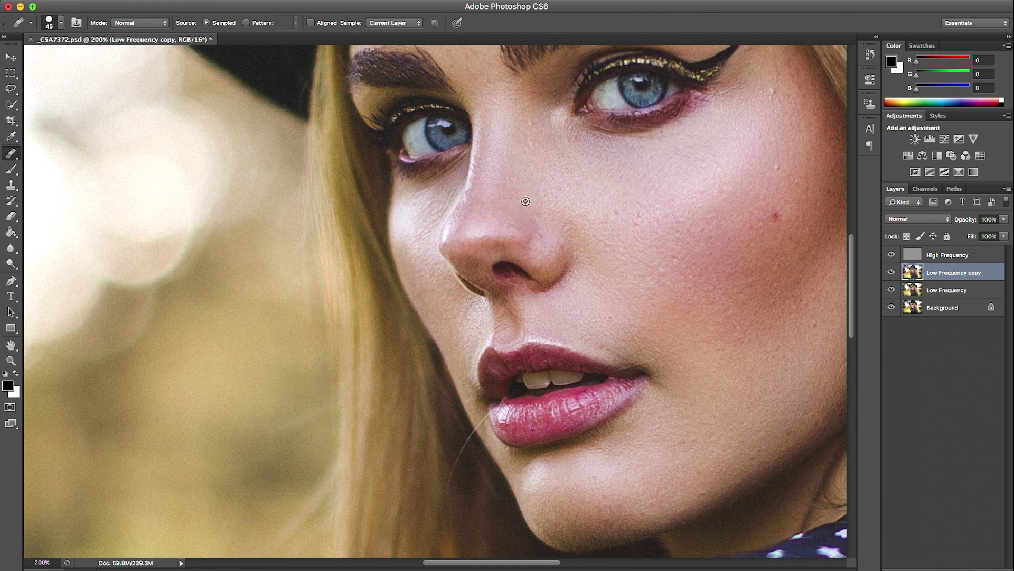
key("super+minus")
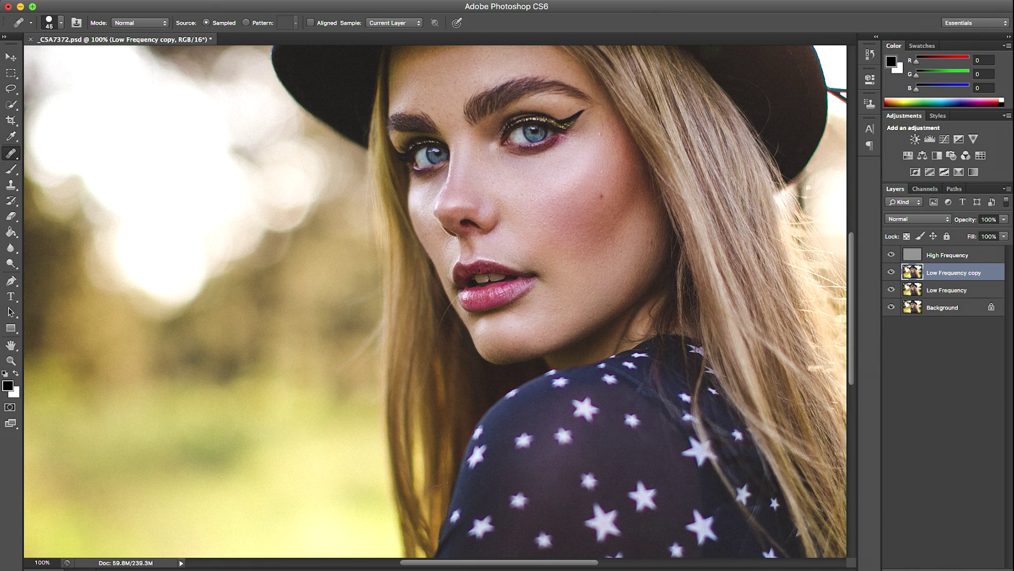
left_click_drag(577, 215, 517, 289)
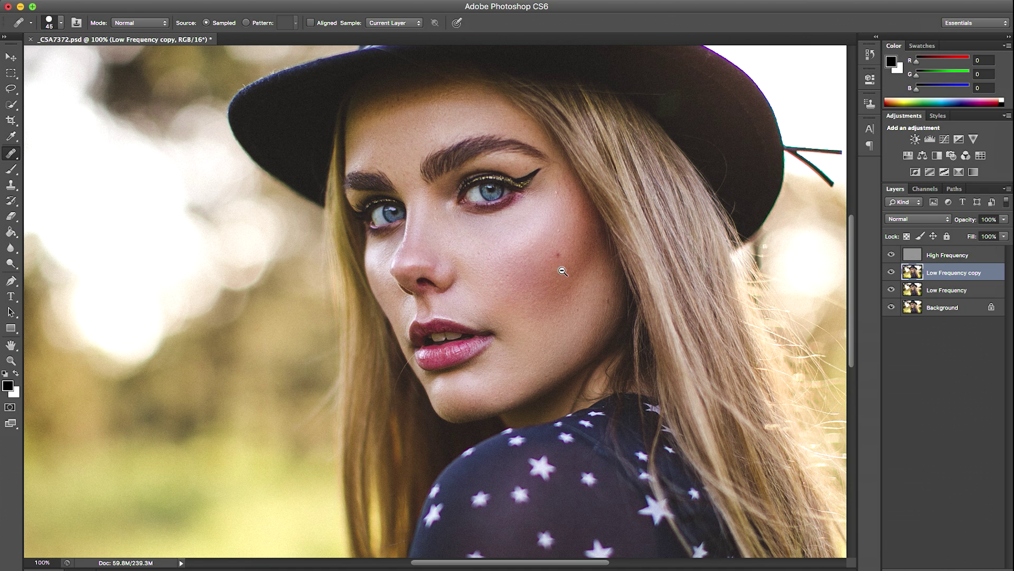
key("super+minus")
left_click_drag(581, 281, 533, 280)
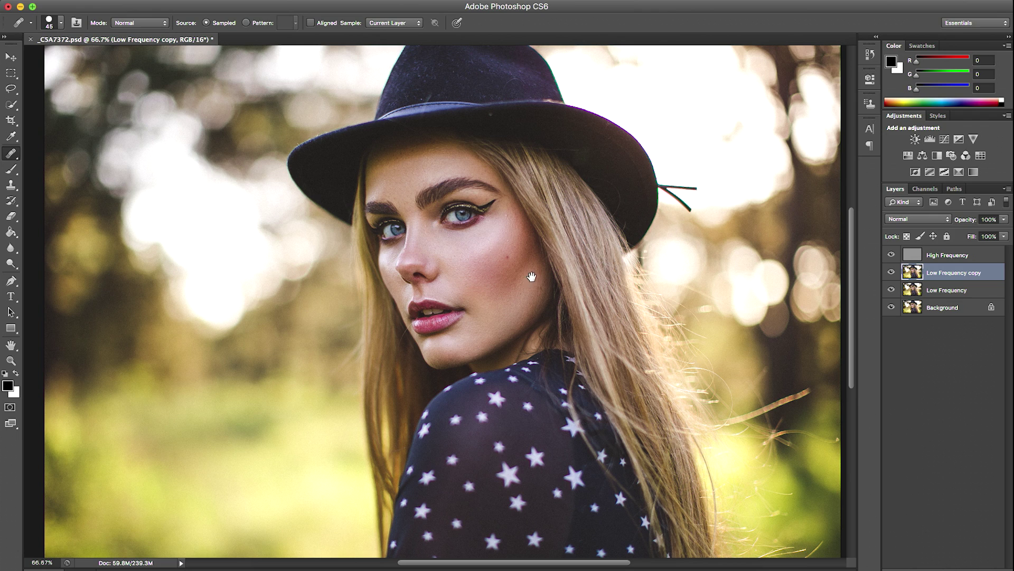
left_click(891, 272)
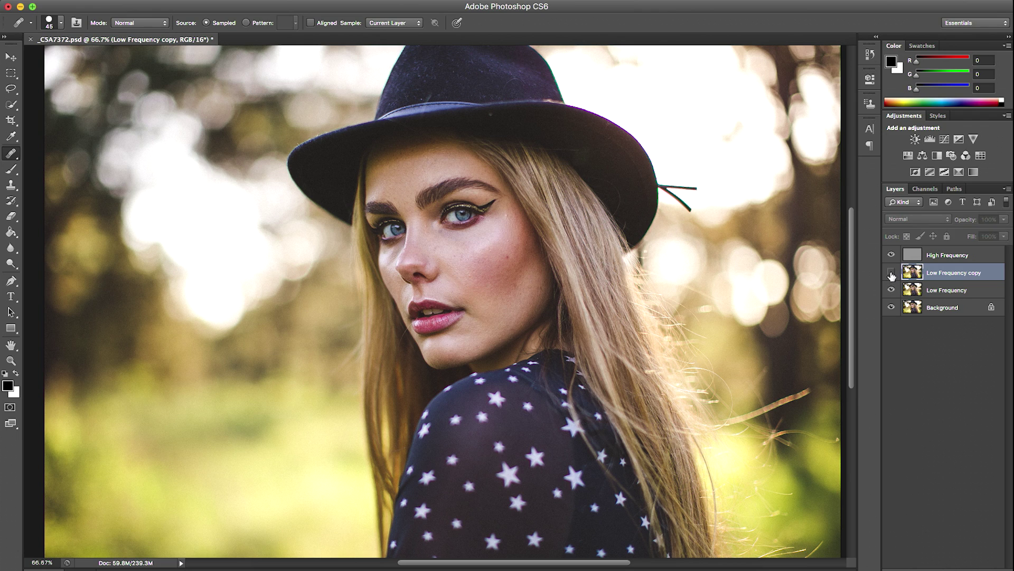
left_click(892, 272)
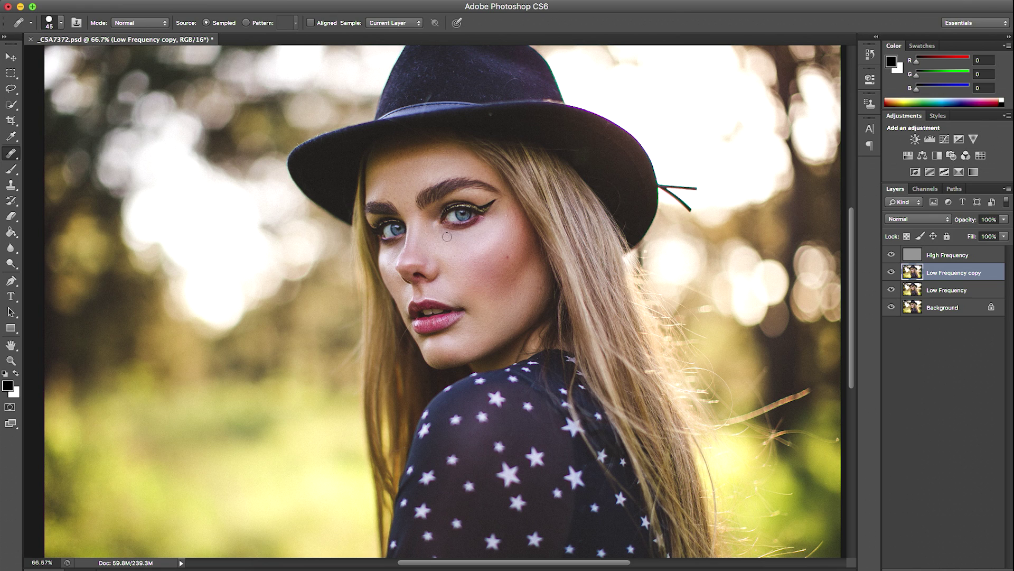
left_click(463, 272)
left_click(467, 272)
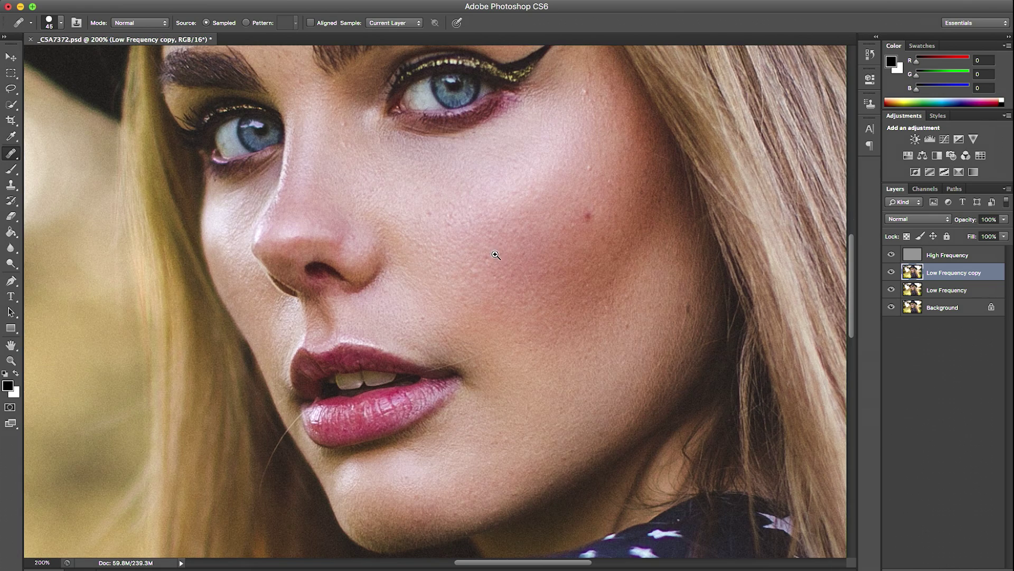
left_click_drag(495, 255, 475, 288)
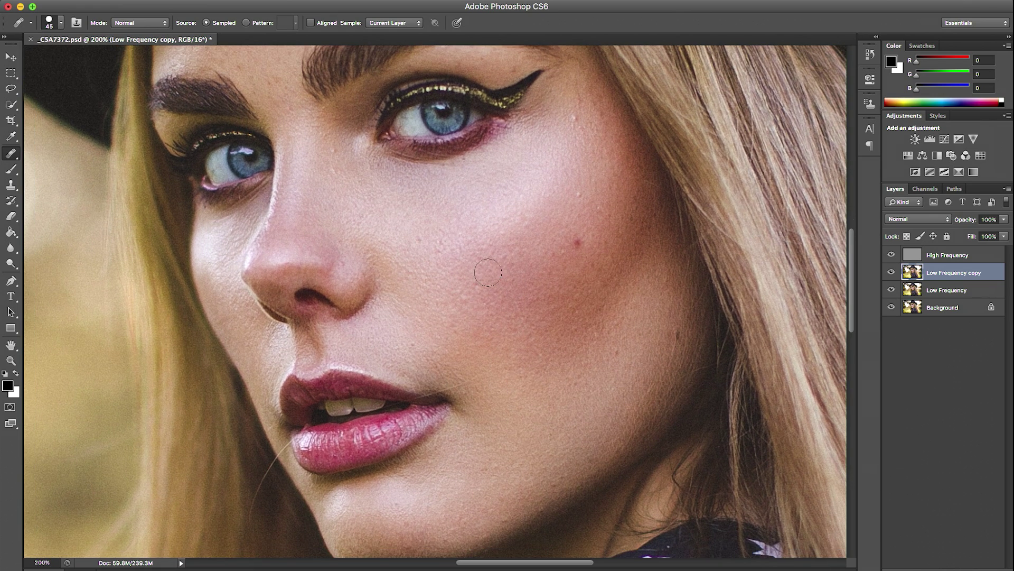
left_click(891, 273)
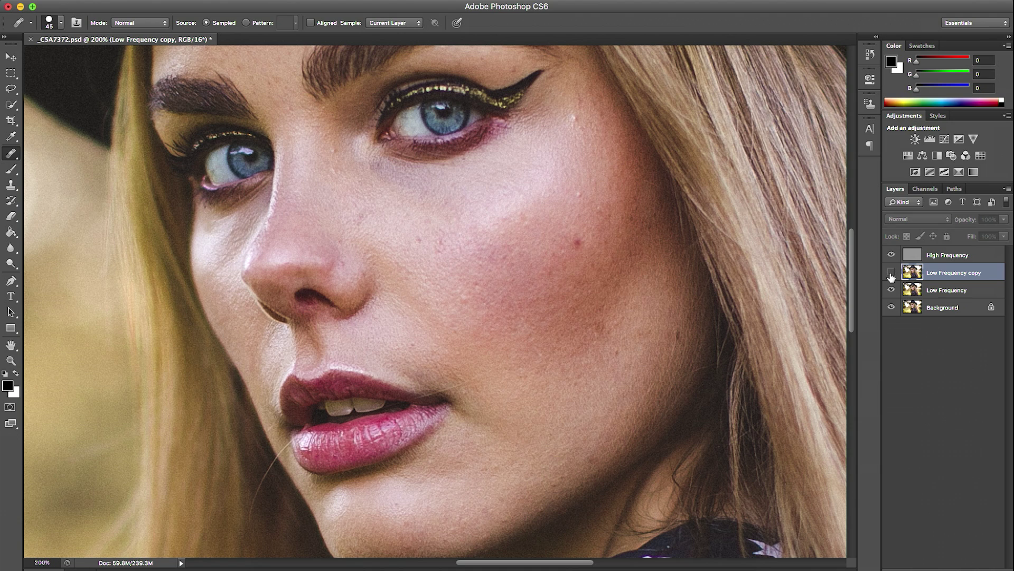
left_click(891, 273)
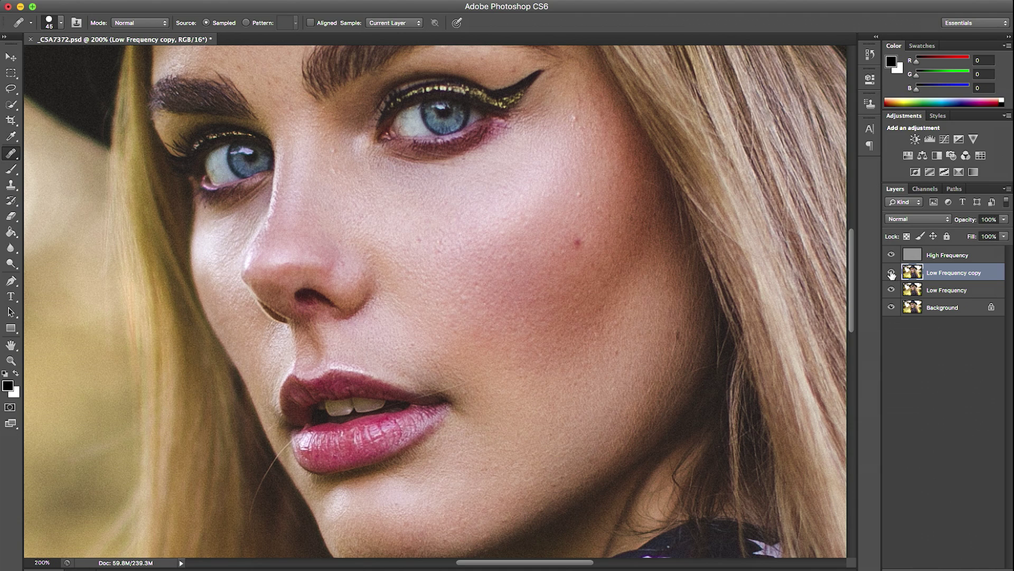
left_click(891, 273)
left_click(891, 273)
Select the High Frequency layer and zoom out to show the whole face and hat.
left_click(947, 257)
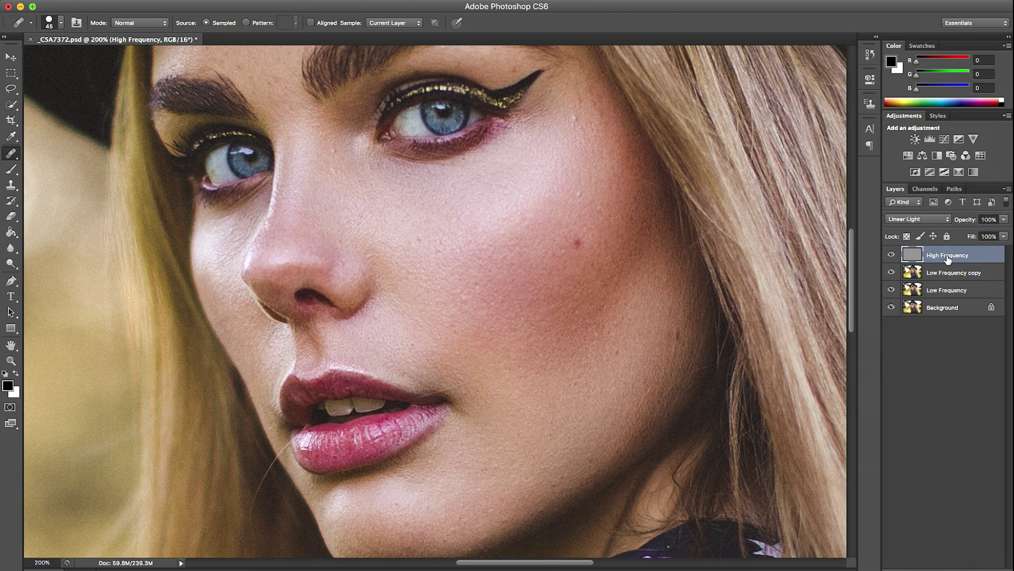
left_click(523, 256, "alt+super")
left_click(523, 256, "alt+super")
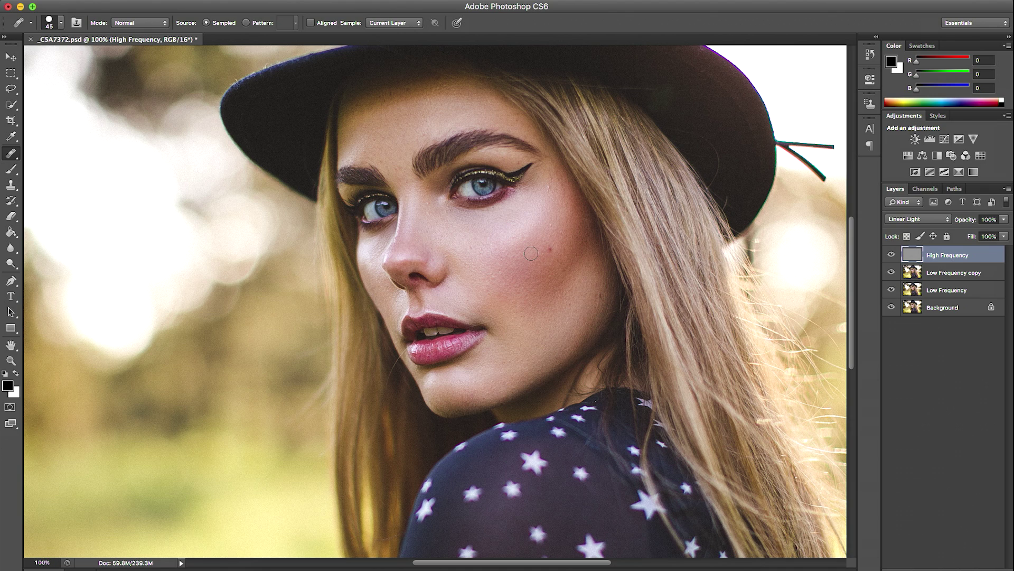
Select the Low Frequency copy layer and lower its opacity to 68%.
key("v")
left_click(943, 272)
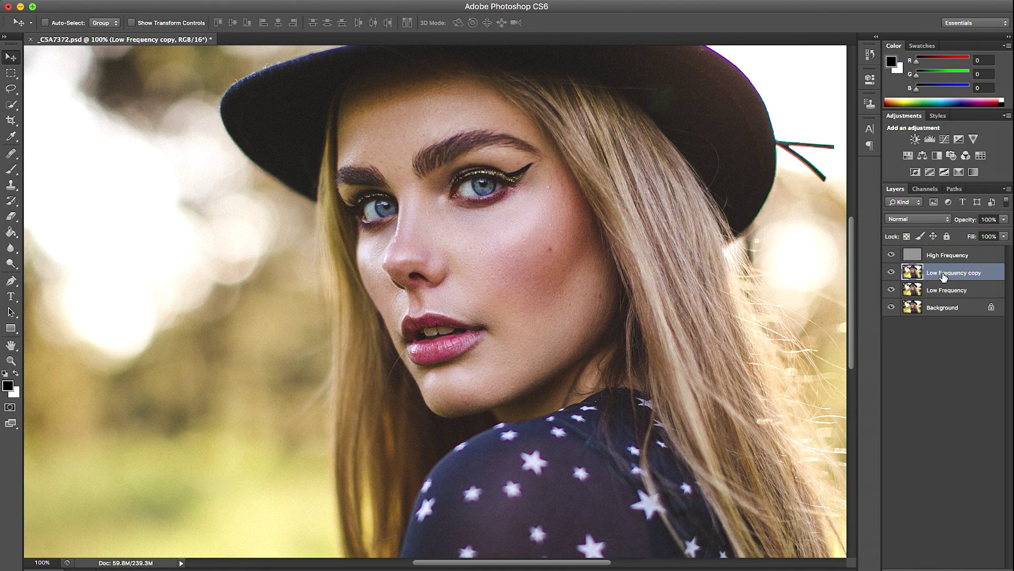
left_click(892, 272)
left_click(891, 272)
left_click_drag(967, 222, 948, 228)
Toggle the Low Frequency copy layer's visibility repeatedly to compare the smoothing effect.
left_click(892, 272)
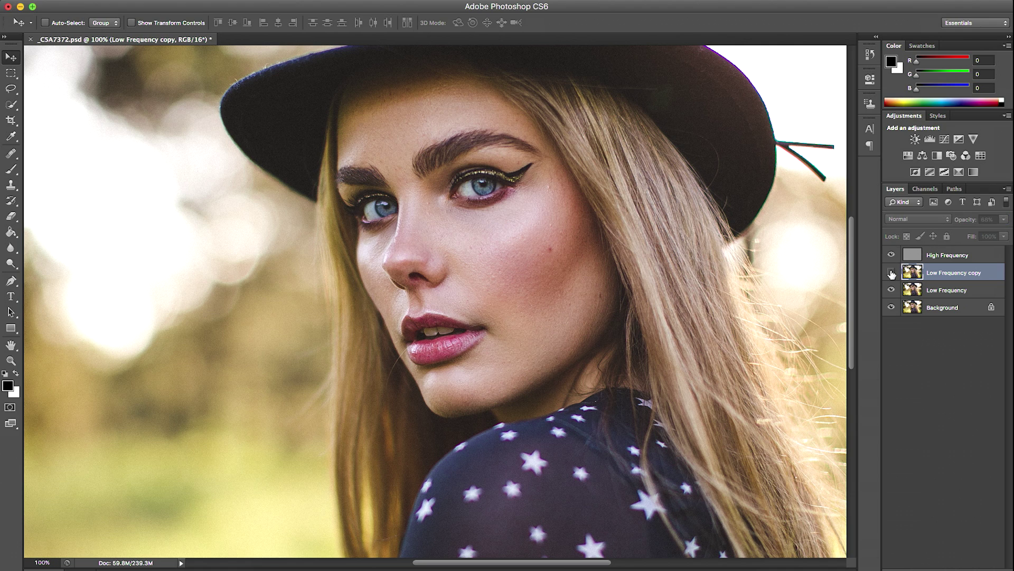
left_click(891, 272)
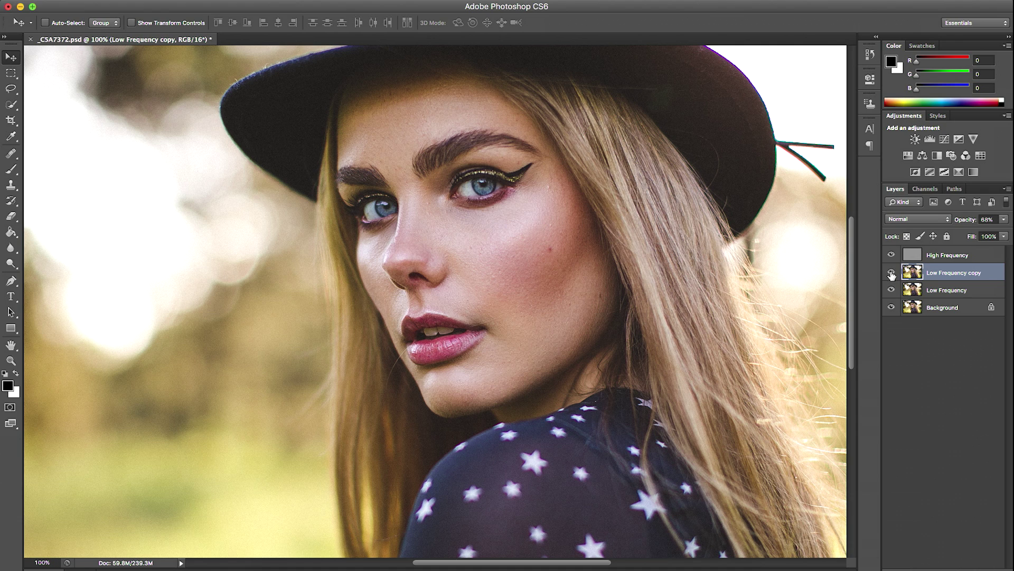
left_click(891, 272)
left_click(891, 272)
left_click(892, 274)
left_click(892, 274)
left_click(892, 274)
On the High Frequency layer, zoom to 200% and set the Healing Brush to 15 px.
left_click(947, 255)
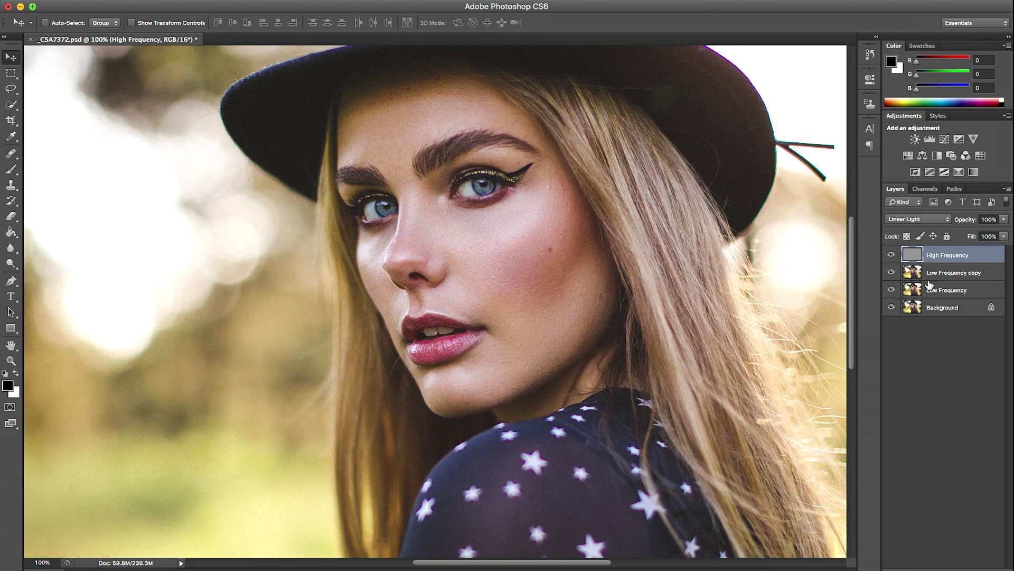
left_click(494, 259)
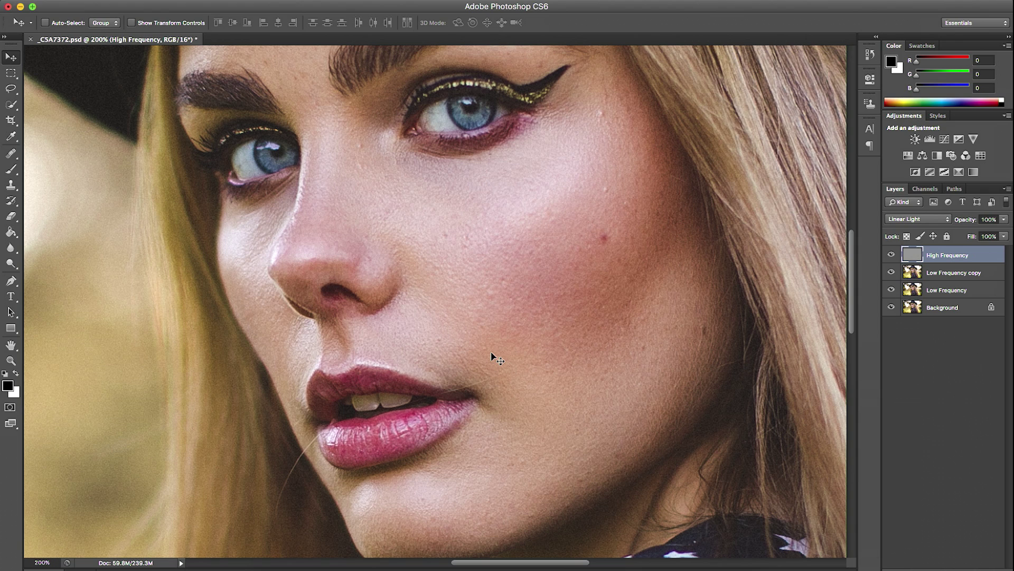
left_click(13, 154)
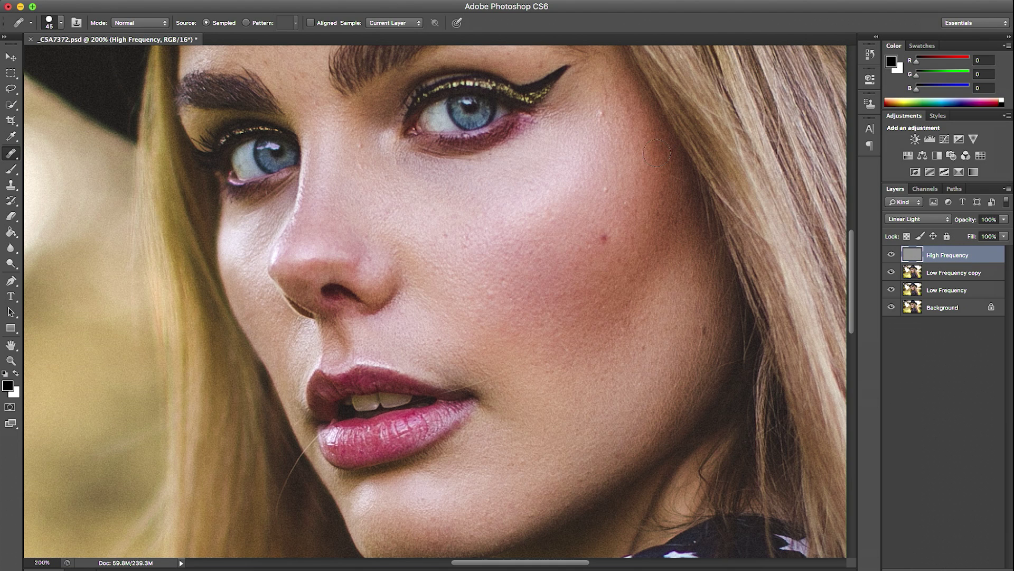
key("bracketleft")
key("bracketleft")
key("bracketleft")
Sample clean cheek texture and heal the speck beside the nose.
key("alt")
left_click(597, 197, "alt")
left_click(365, 162)
Sample clean forehead texture below the hat for healing, then zoom out to the whole face.
left_click_drag(404, 164, 478, 296)
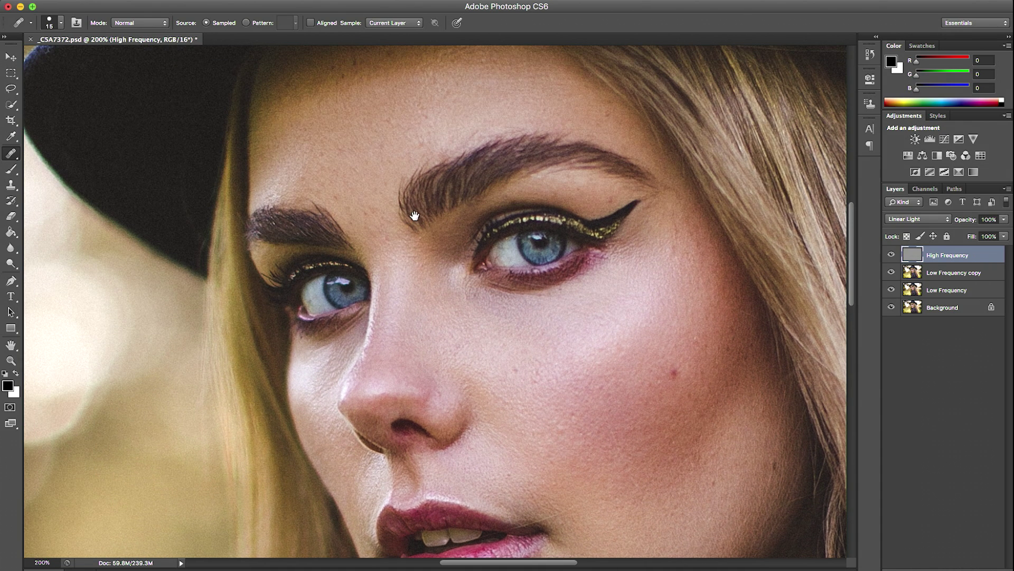
mouse_move(415, 216)
left_mouse_down()
mouse_move(480, 243)
mouse_move(475, 236)
left_mouse_up()
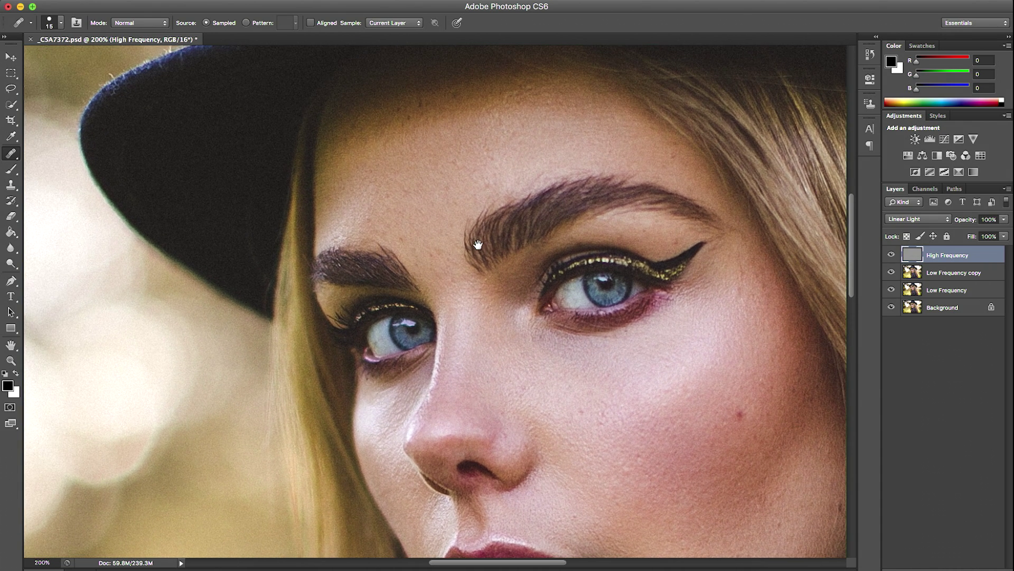
left_click(495, 165, "alt")
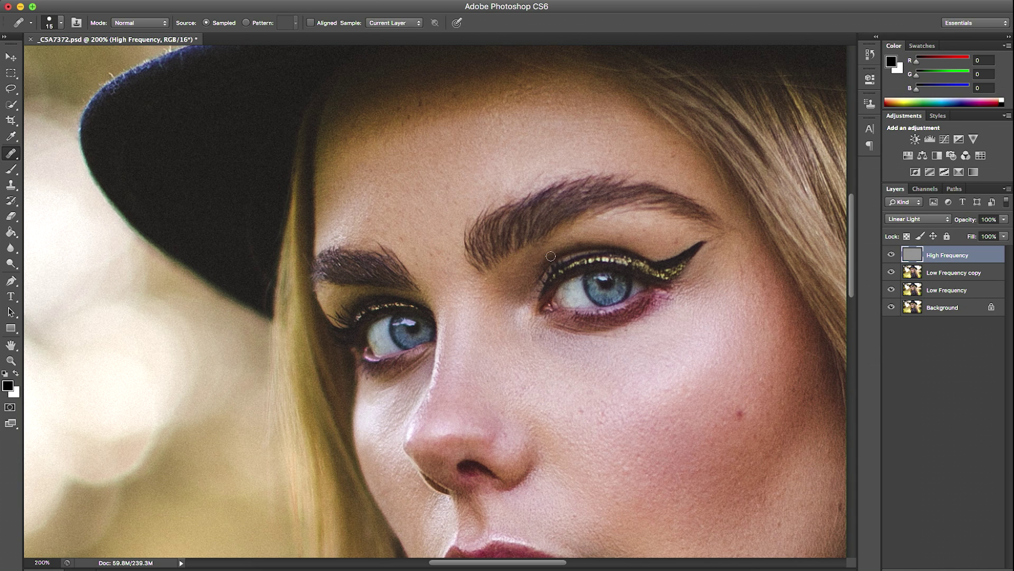
scroll(607, 269, "down", 5)
scroll(606, 269, "right", 4)
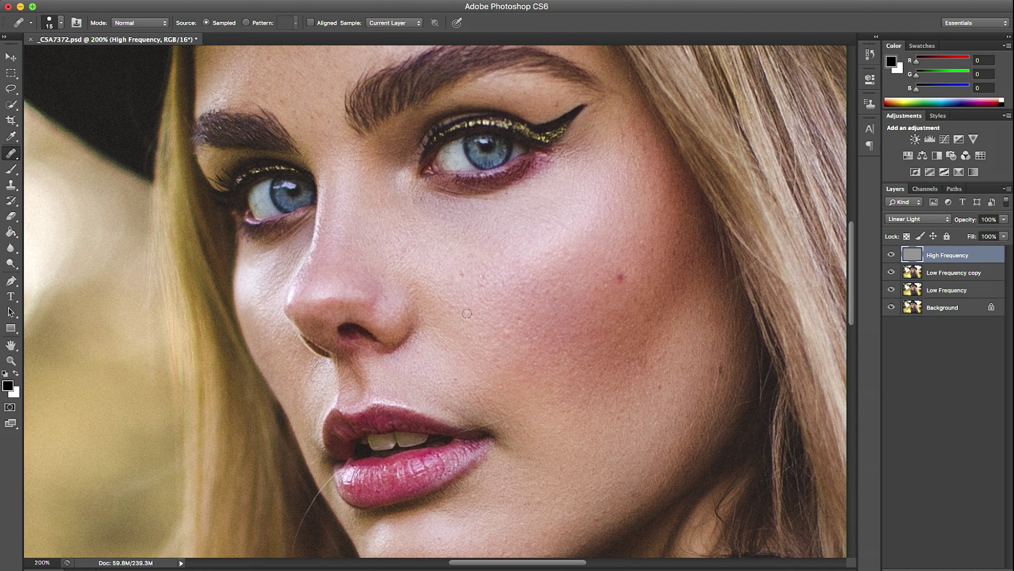
key("super+minus")
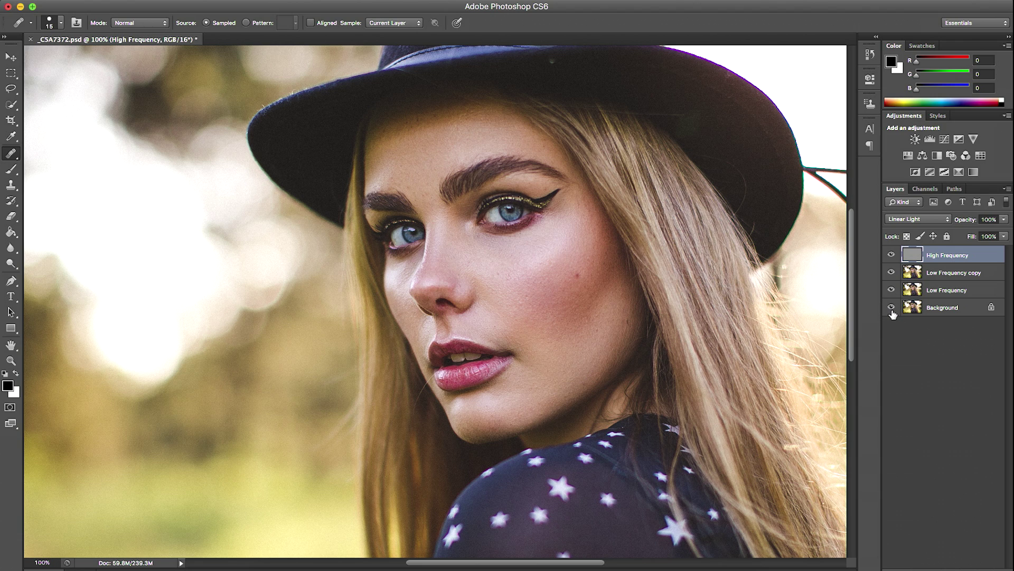
left_click(891, 308, "alt")
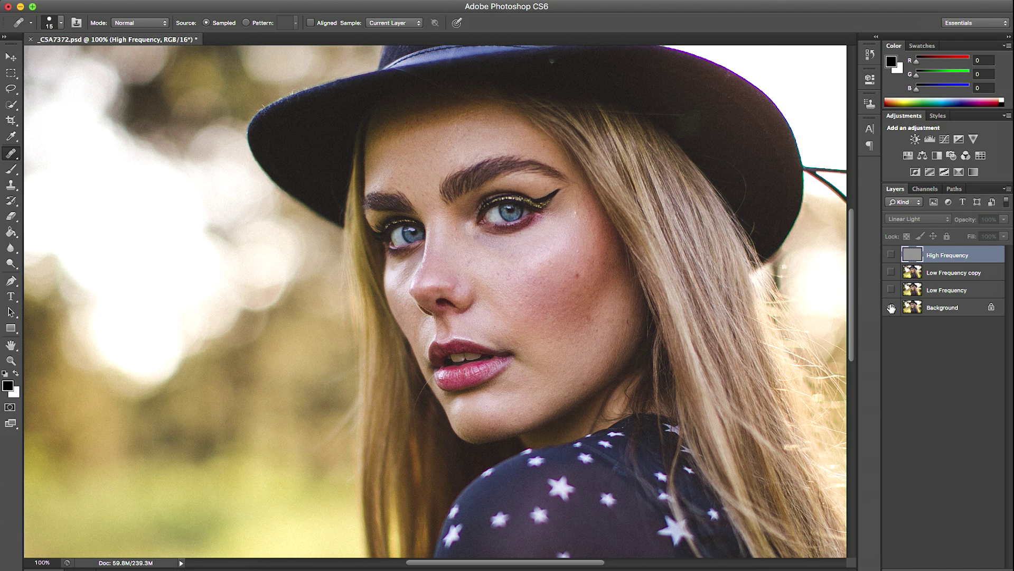
left_click(892, 308, "alt")
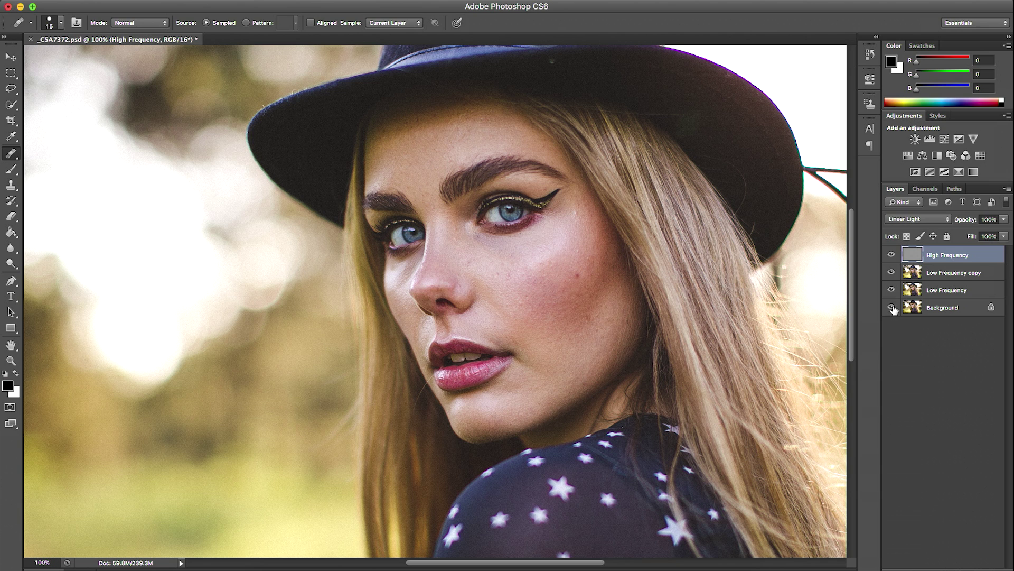
left_click(891, 308, "alt")
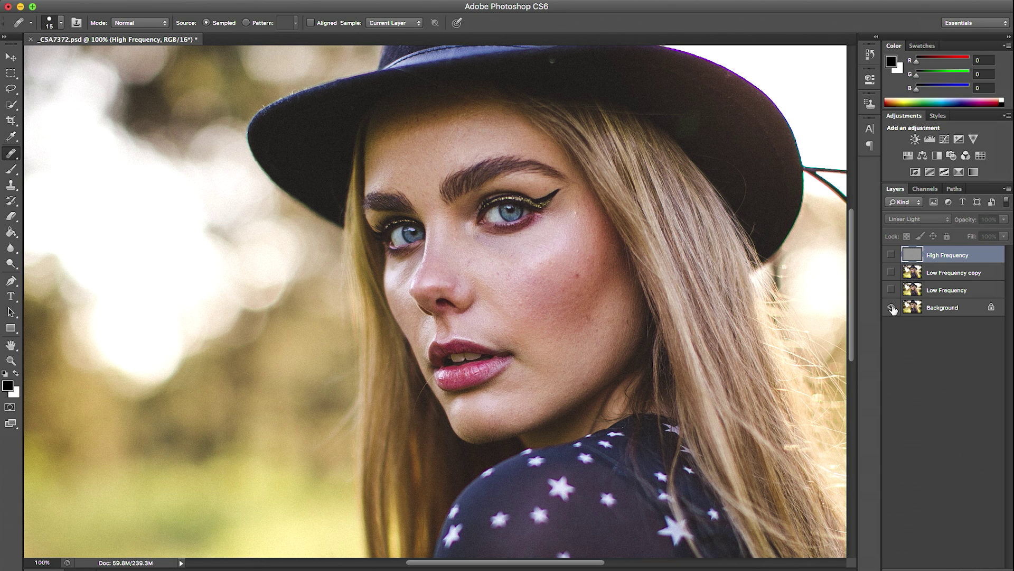
left_click(892, 308, "alt")
left_click(522, 295, "super+space")
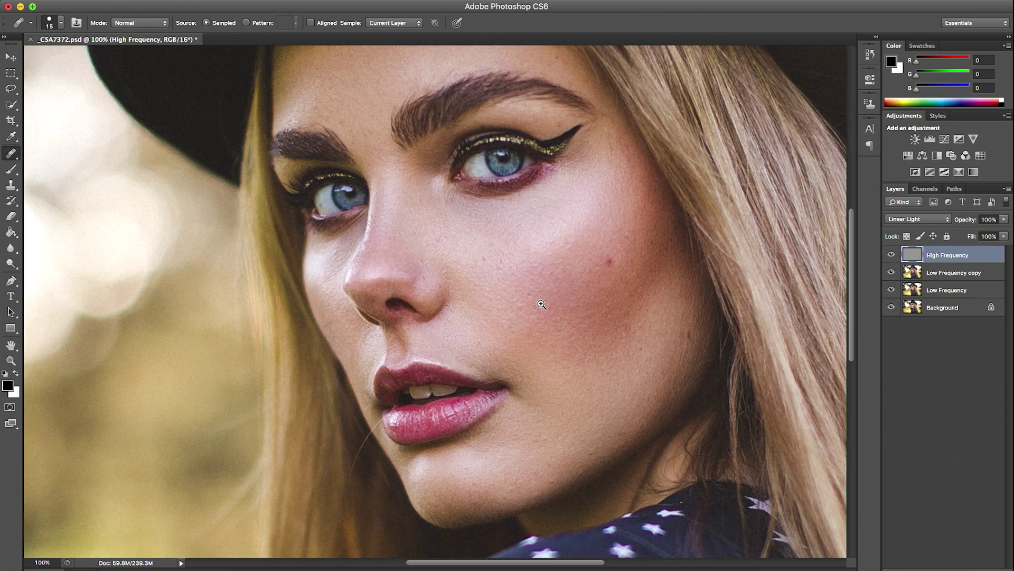
left_click_drag(578, 304, 548, 306)
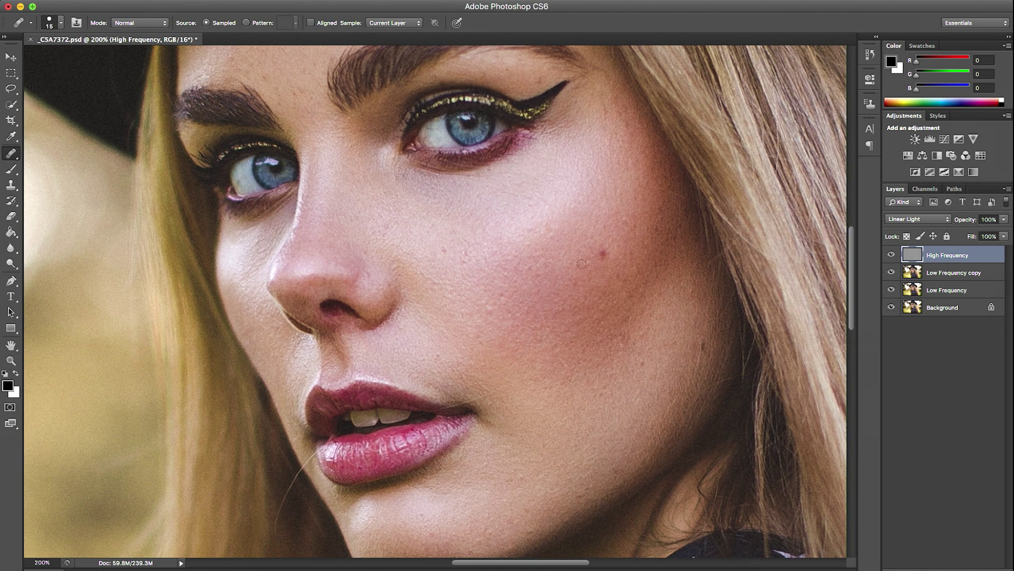
left_click(892, 308, "alt")
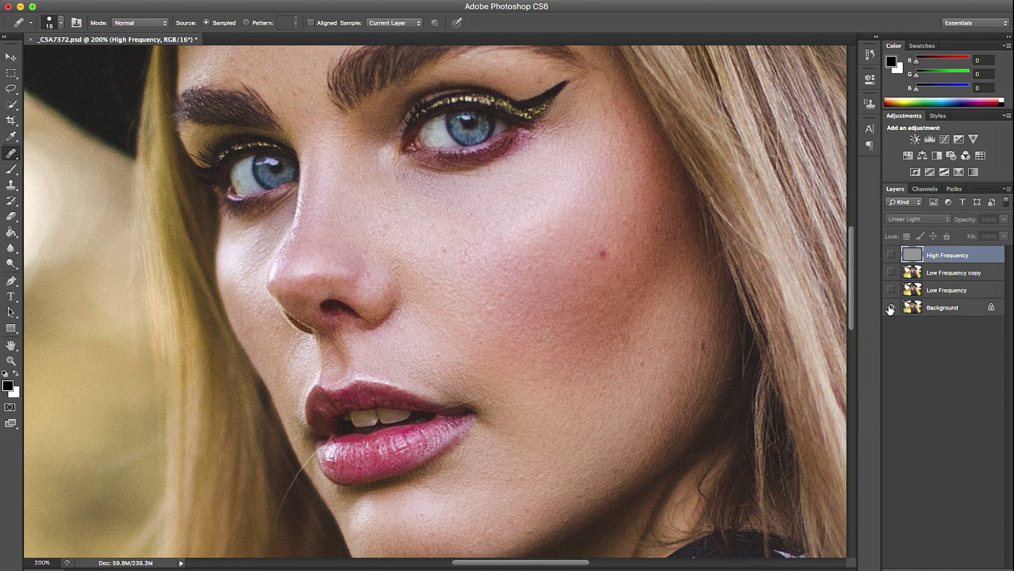
left_click(891, 308, "alt")
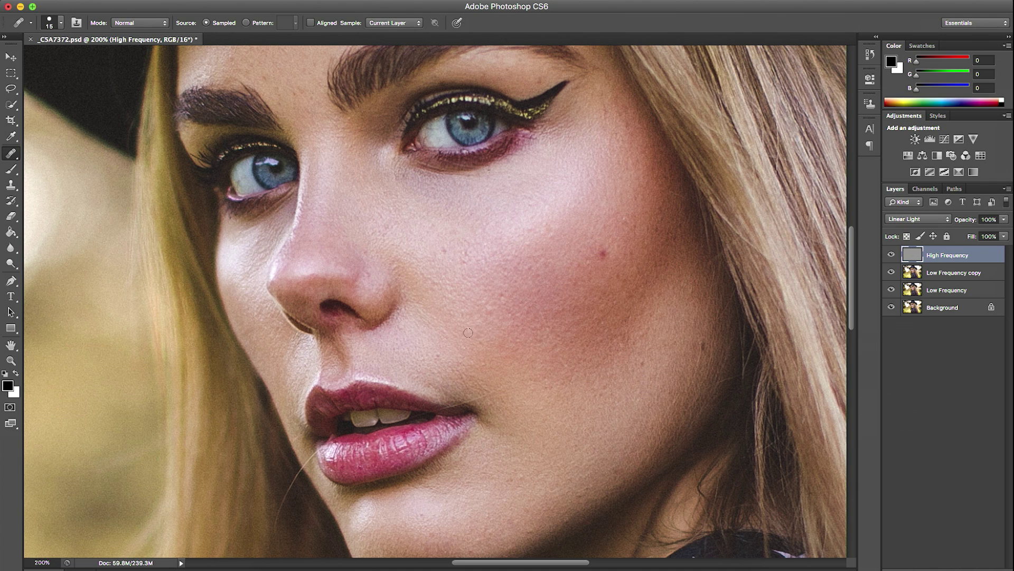
Zoom out and add a new empty Layer 1 above High Frequency.
key("super+minus")
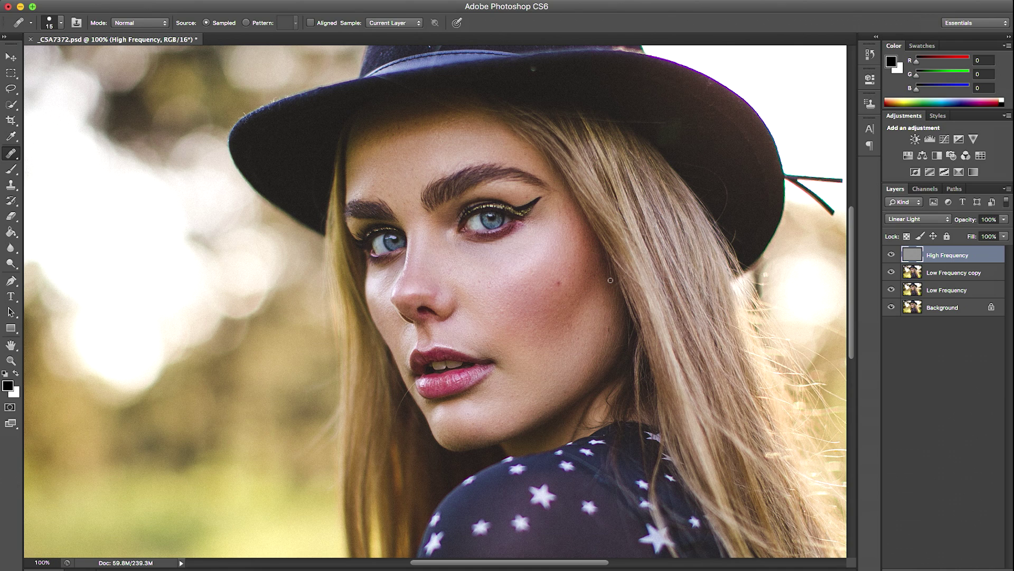
key("super+shift+n")
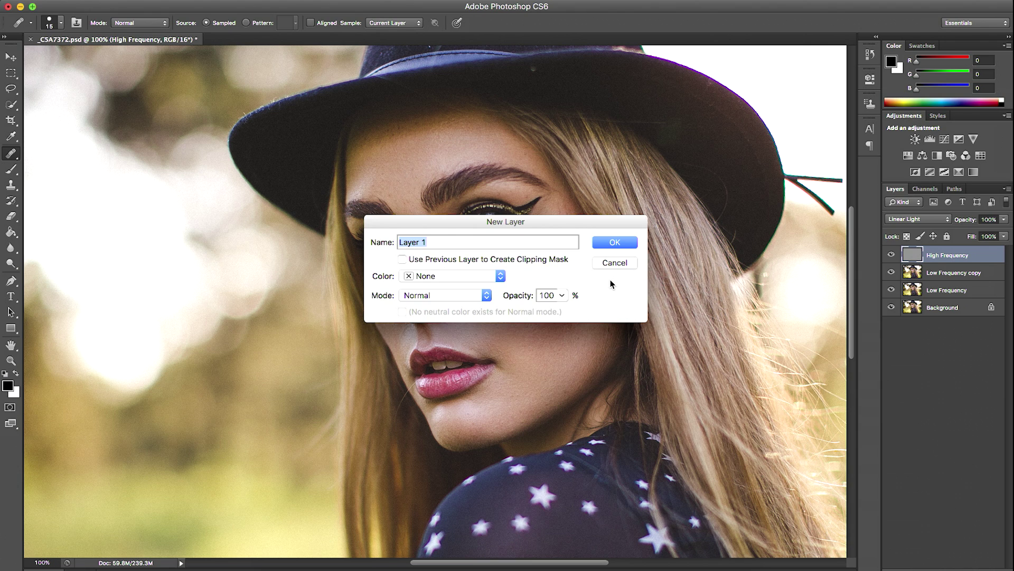
key("Return")
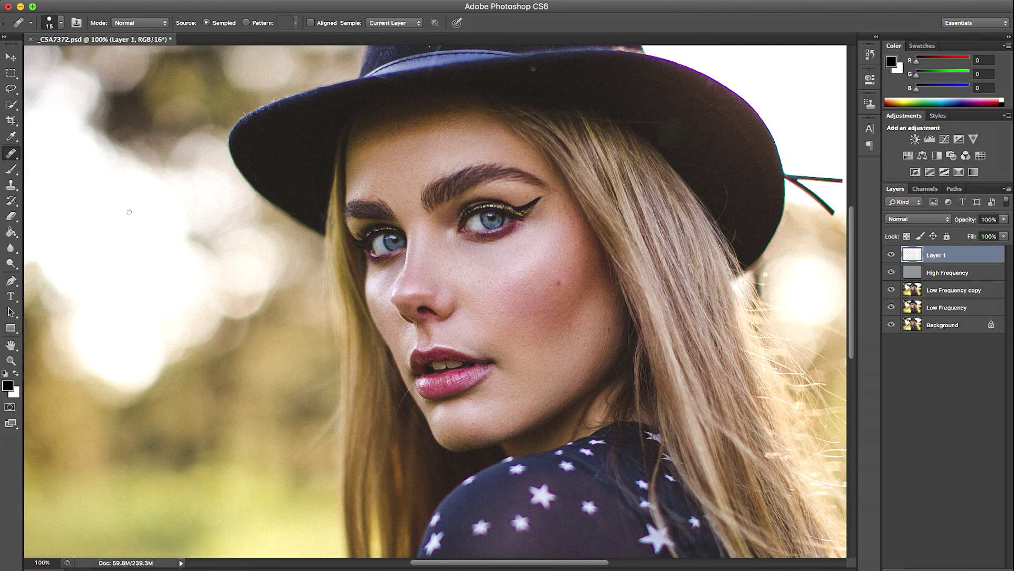
Load the skin tone beside the eye into a soft 100 px brush.
key("b")
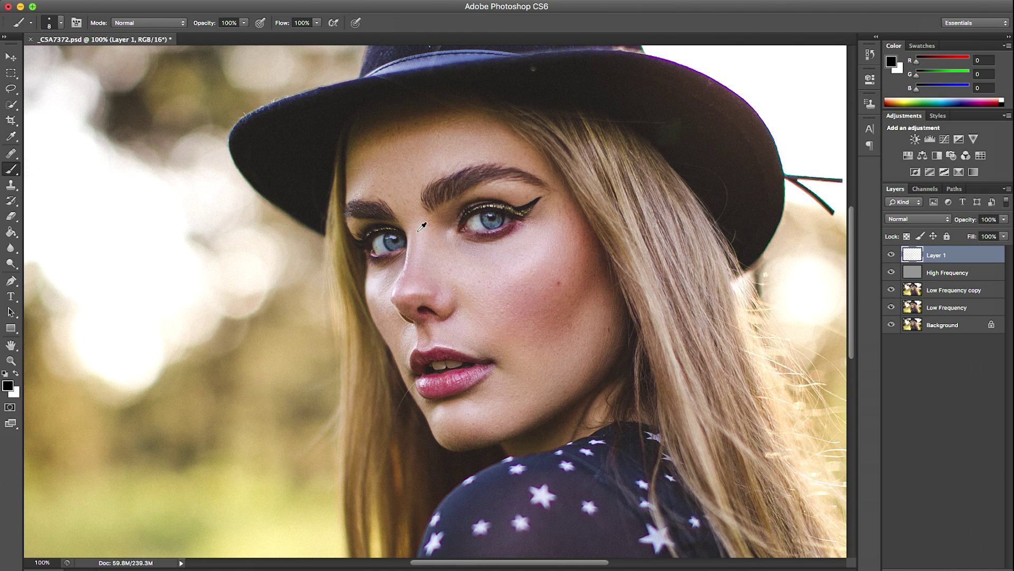
left_click(434, 238, "alt")
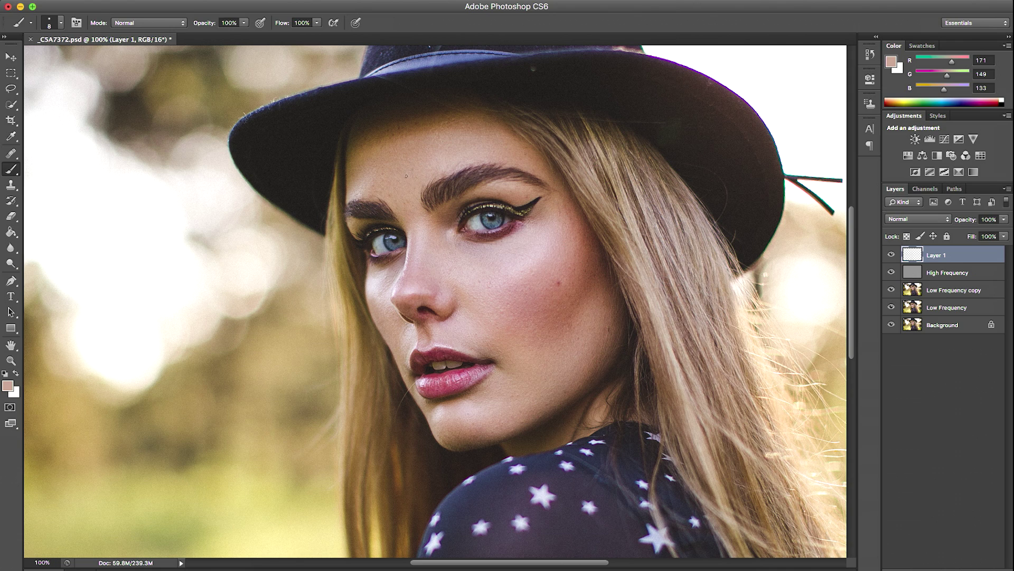
key("bracketright")
key("bracketright")
key("bracketright")
key("bracketright")
key("bracketright")
key("bracketright")
key("bracketright")
key("bracketright")
key("shift+bracketleft")
key("bracketright")
Set Layer 1 to Color blend mode, zoom in on the nose, and set brush opacity to 20%.
left_click(913, 221)
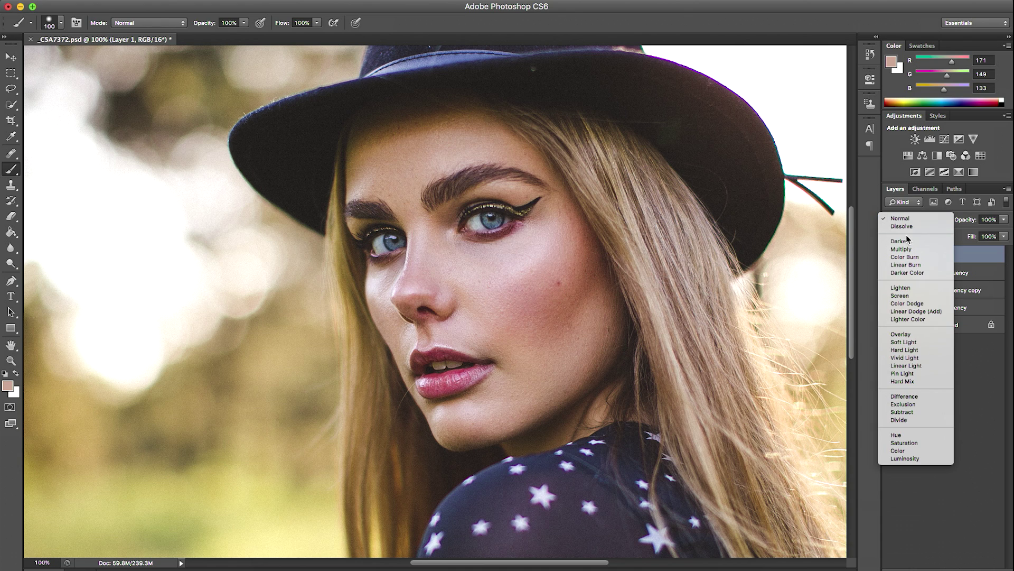
left_click(908, 451)
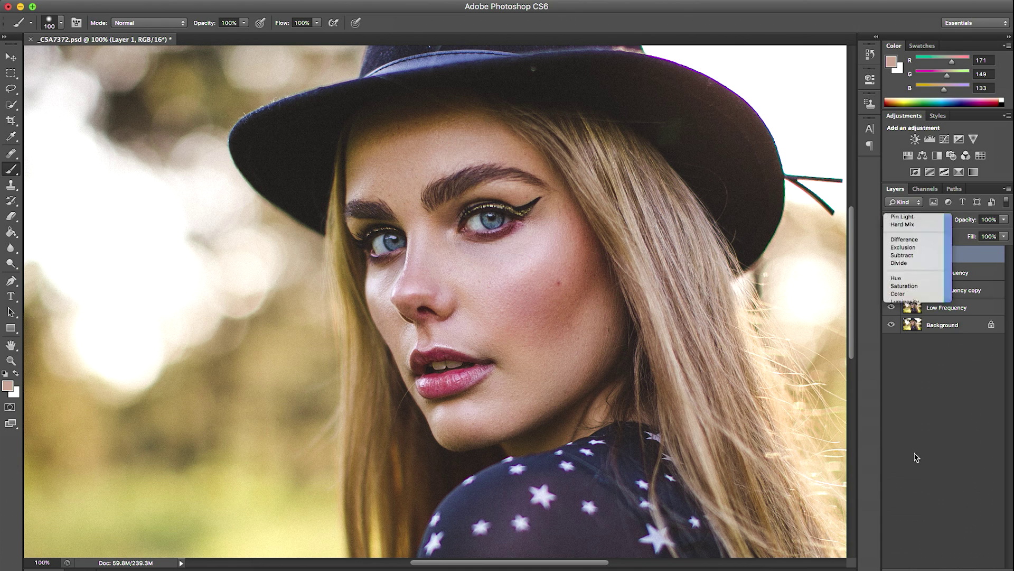
left_click(424, 278, "super")
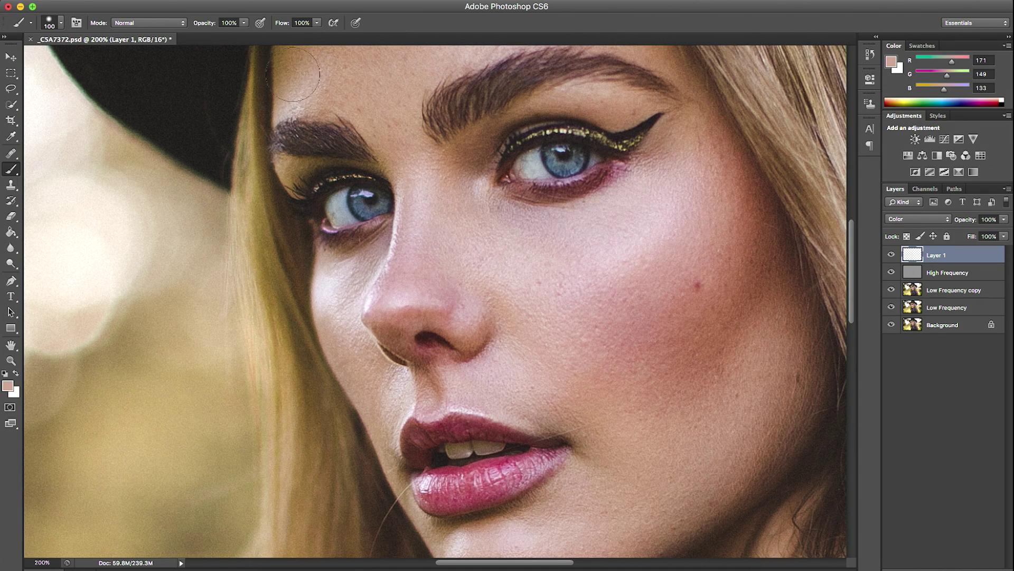
key("2")
Paint skin tone over the nose tip, chin, lower cheek and beside the nose, then zoom to 100%.
mouse_move(386, 286)
left_mouse_down()
mouse_move(470, 343)
mouse_move(480, 321)
mouse_move(445, 355)
mouse_move(387, 328)
mouse_move(404, 290)
mouse_move(393, 283)
mouse_move(431, 261)
mouse_move(485, 333)
mouse_move(475, 310)
mouse_move(452, 310)
mouse_move(442, 290)
mouse_move(466, 321)
mouse_move(445, 317)
mouse_move(475, 301)
mouse_move(462, 350)
mouse_move(423, 367)
mouse_move(506, 333)
mouse_move(487, 369)
mouse_move(436, 389)
mouse_move(451, 397)
mouse_move(496, 378)
mouse_move(460, 396)
mouse_move(501, 387)
mouse_move(491, 381)
mouse_move(539, 394)
mouse_move(487, 351)
mouse_move(525, 392)
mouse_move(503, 388)
mouse_move(534, 400)
left_mouse_up()
left_click_drag(607, 410, 576, 277)
mouse_move(502, 449)
left_mouse_down()
mouse_move(544, 473)
mouse_move(590, 423)
mouse_move(513, 423)
mouse_move(589, 387)
left_mouse_up()
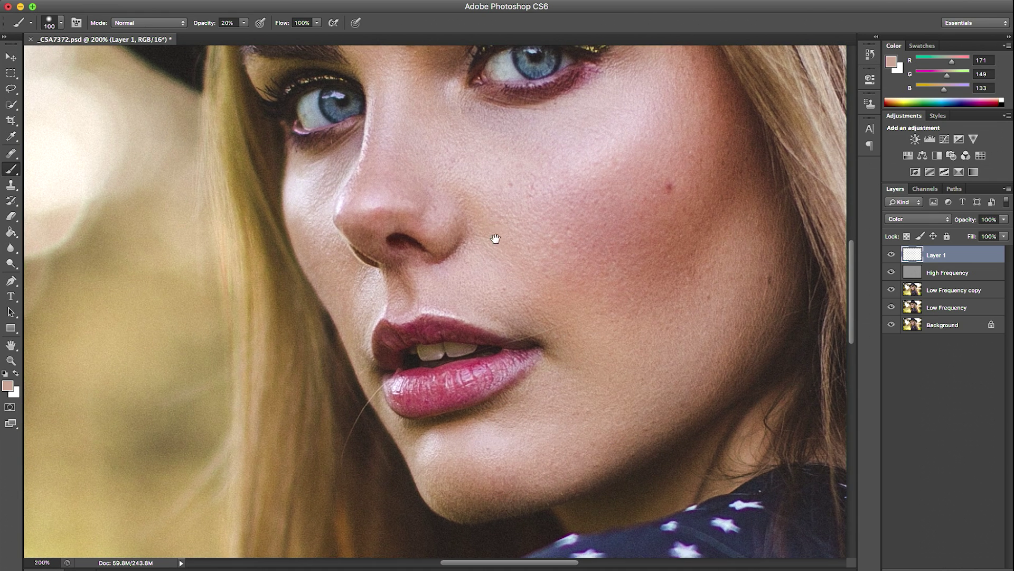
left_click_drag(493, 236, 522, 325)
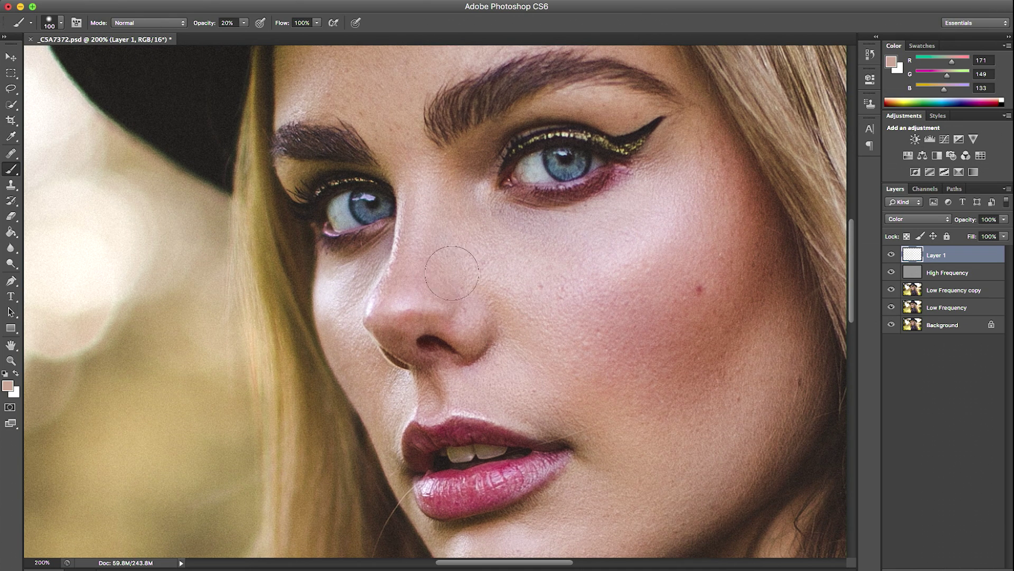
mouse_move(480, 282)
left_mouse_down()
mouse_move(524, 241)
mouse_move(498, 215)
mouse_move(512, 226)
mouse_move(601, 222)
mouse_move(561, 228)
mouse_move(501, 209)
mouse_move(579, 222)
mouse_move(498, 222)
mouse_move(387, 255)
mouse_move(388, 243)
mouse_move(355, 277)
mouse_move(390, 236)
mouse_move(359, 251)
mouse_move(603, 209)
mouse_move(624, 180)
mouse_move(523, 218)
left_mouse_up()
left_click(552, 261)
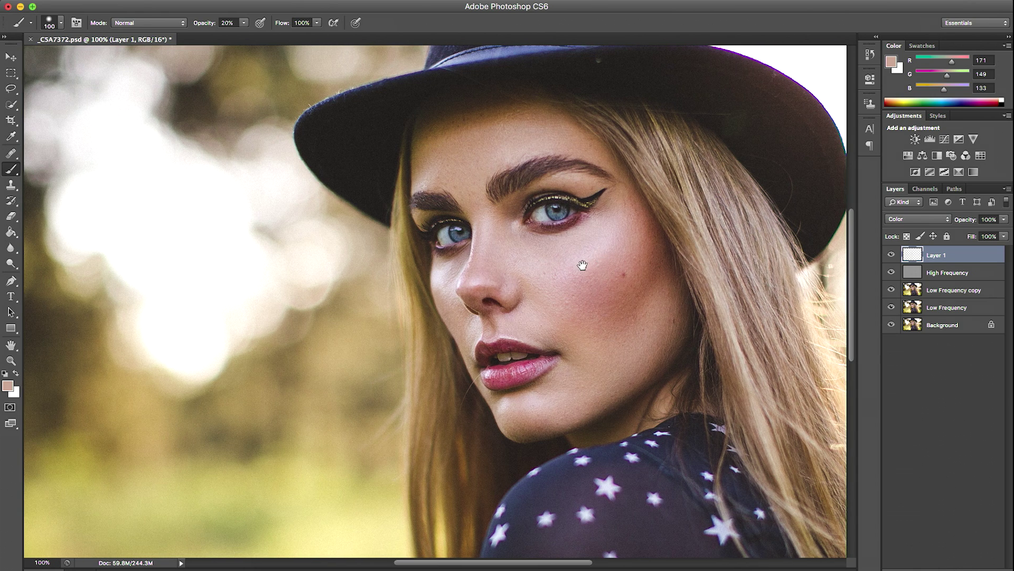
left_click_drag(584, 265, 537, 272)
key("v")
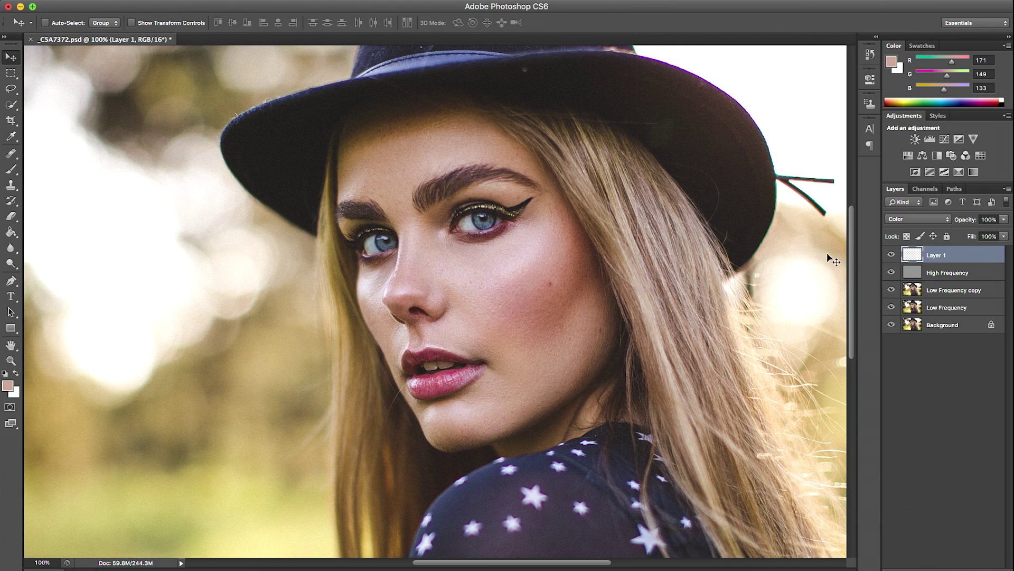
left_click(891, 255)
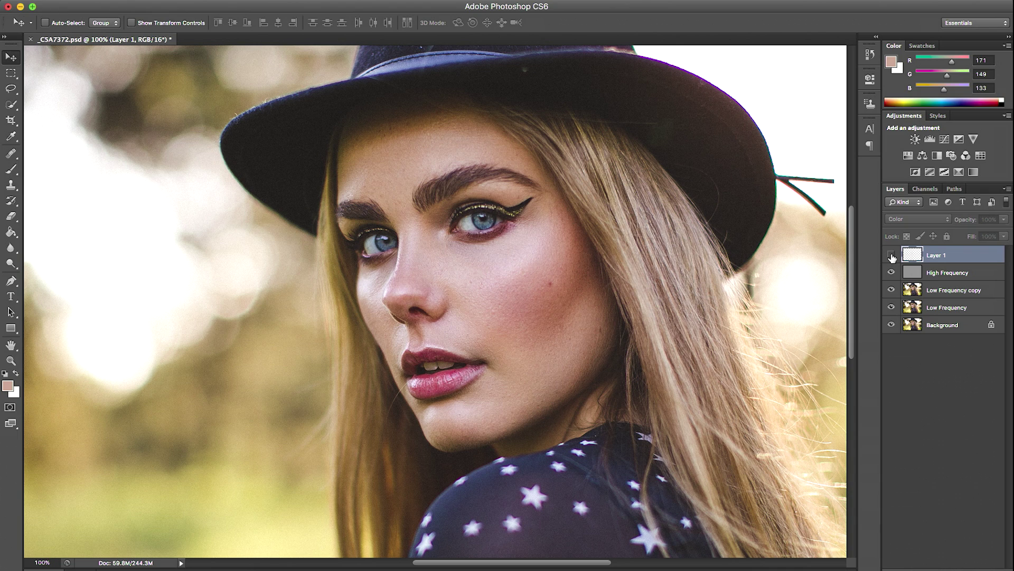
left_click(891, 255)
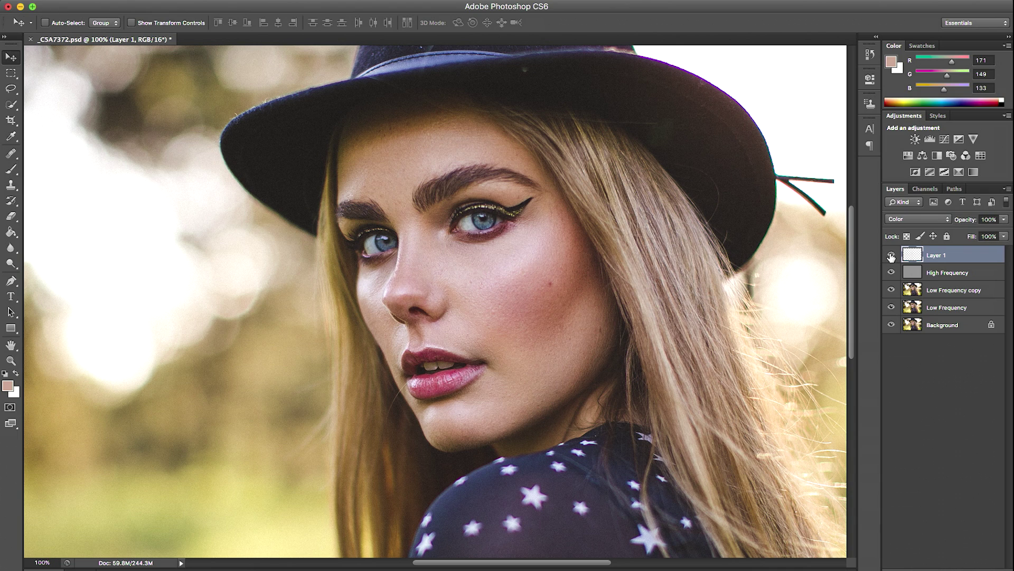
left_click(891, 256)
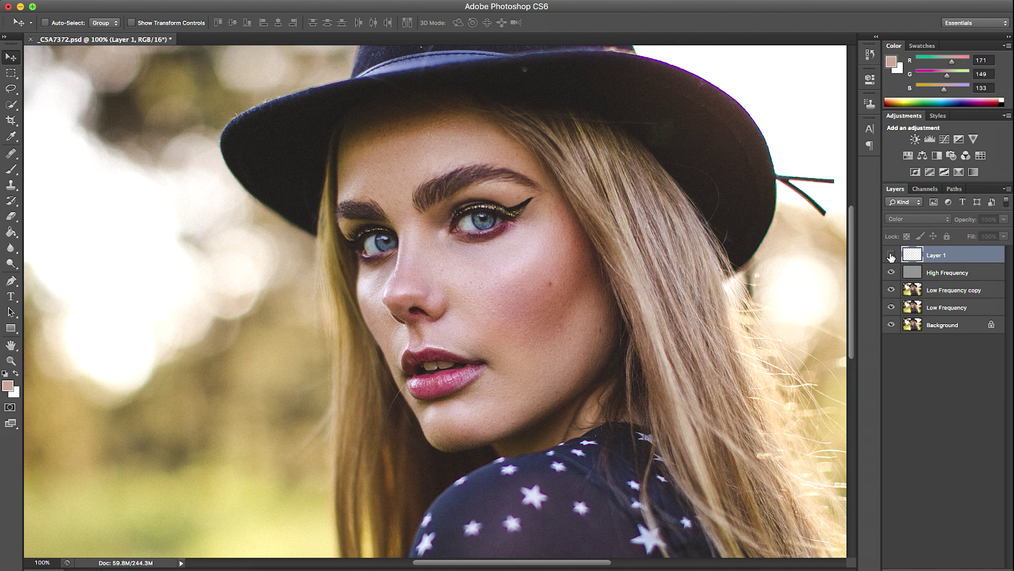
left_click(891, 256)
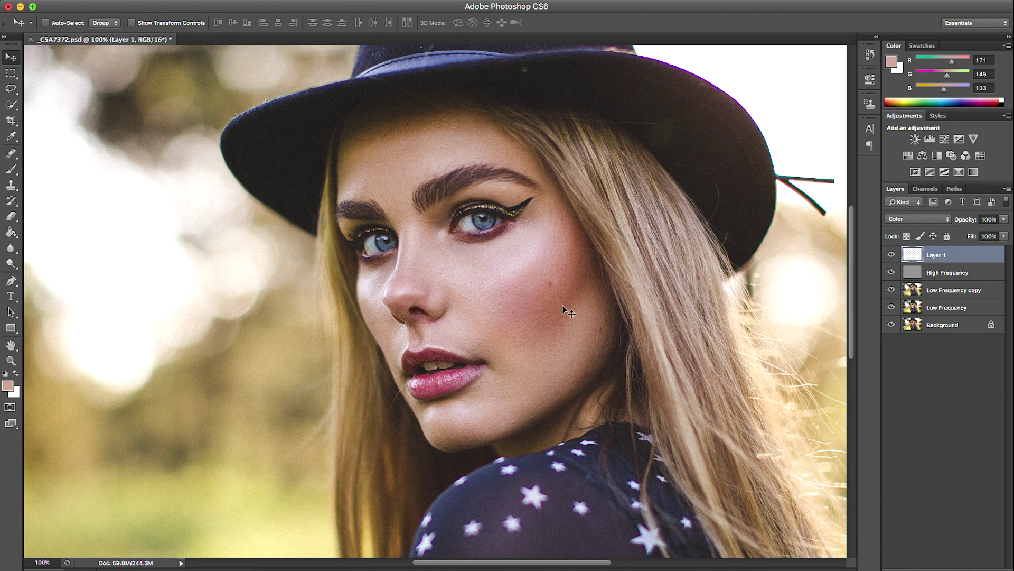
left_click(891, 256)
left_click(891, 255)
left_click(891, 326, "alt")
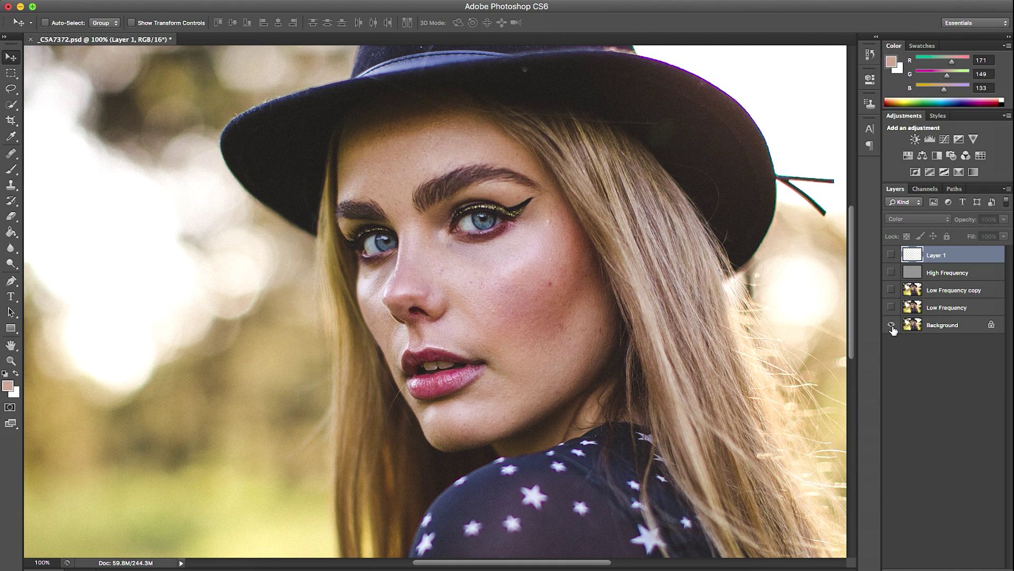
left_click(891, 326, "alt")
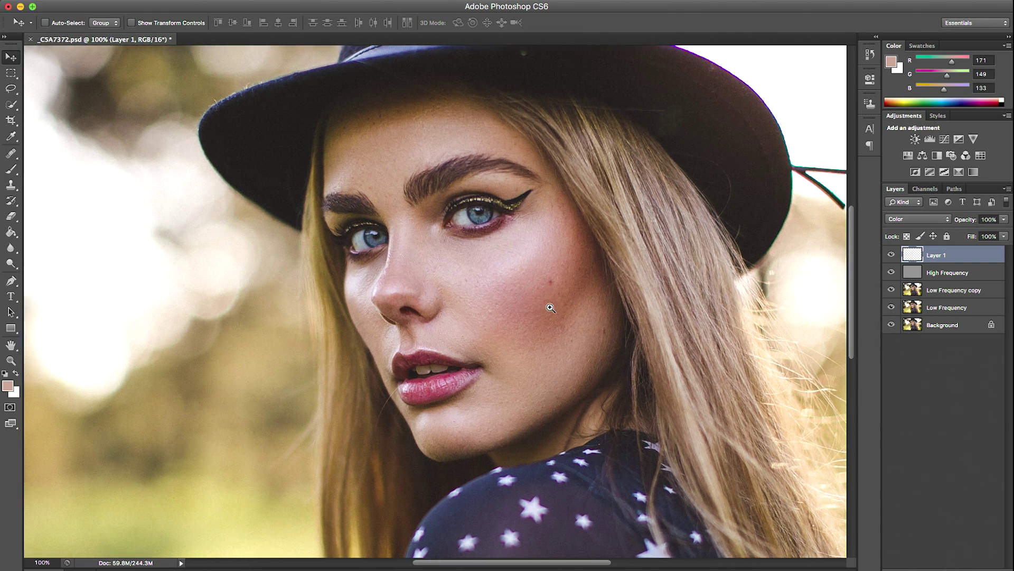
left_click(550, 307)
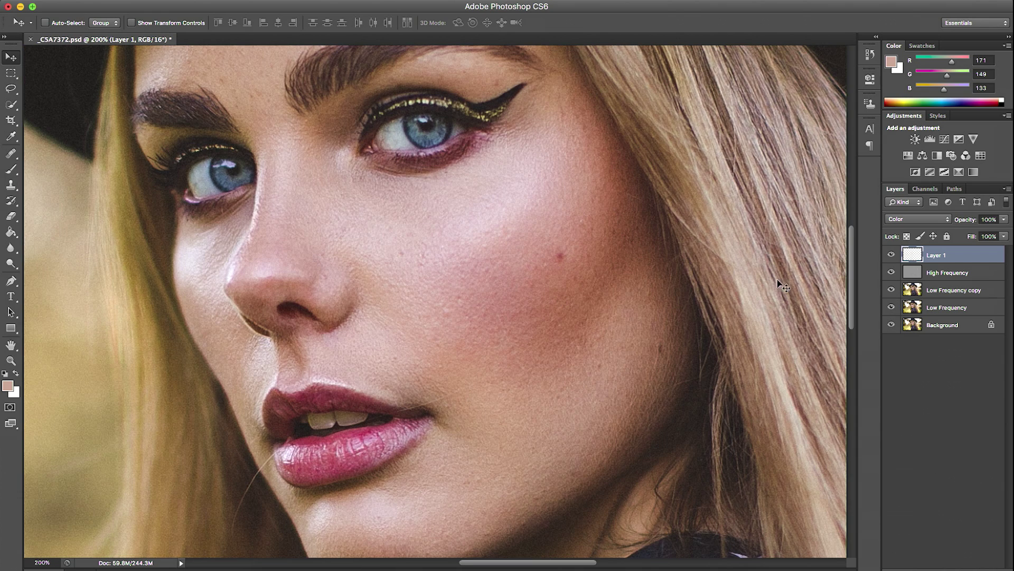
left_click(891, 325, "alt")
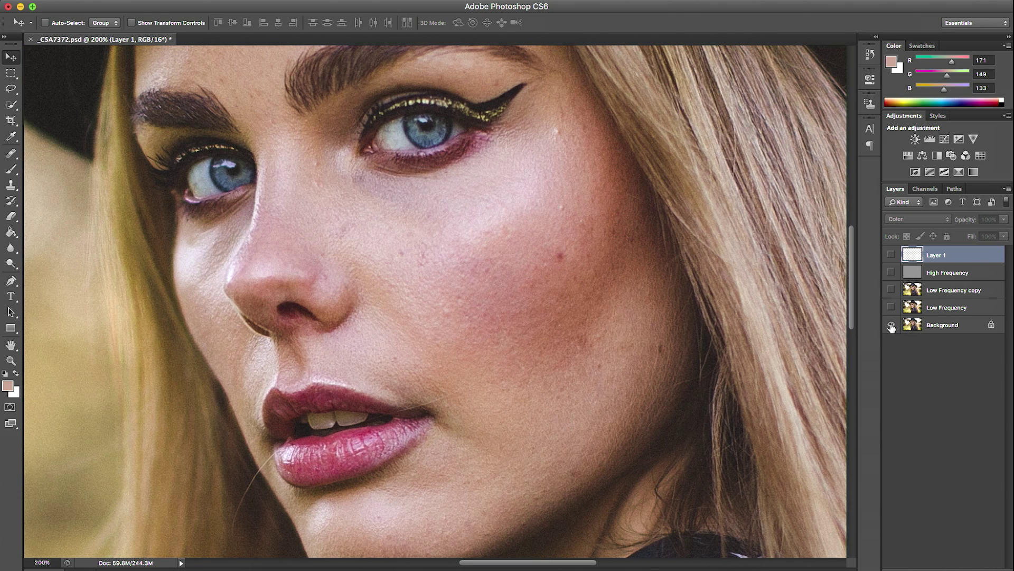
left_click(891, 326, "alt")
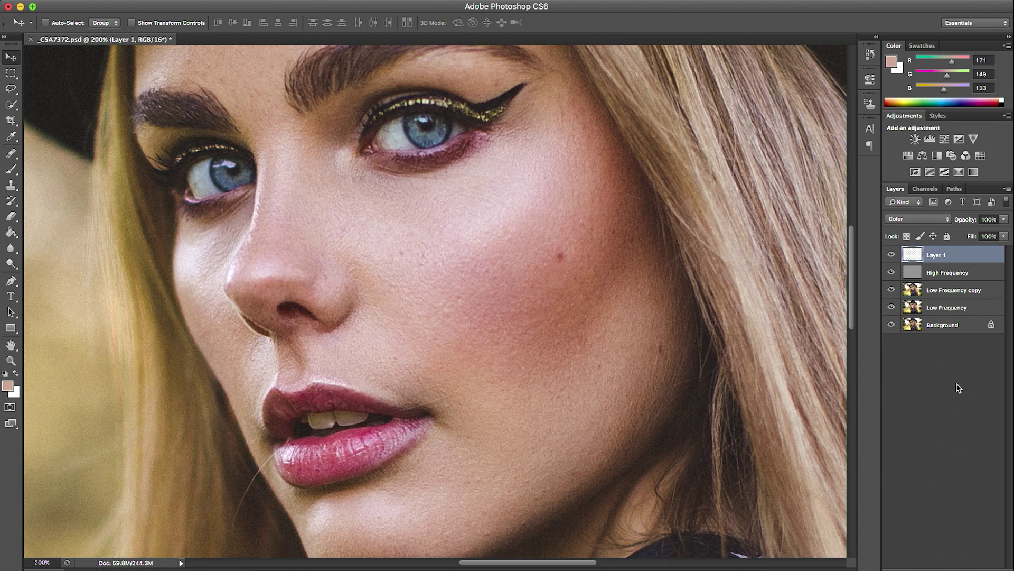